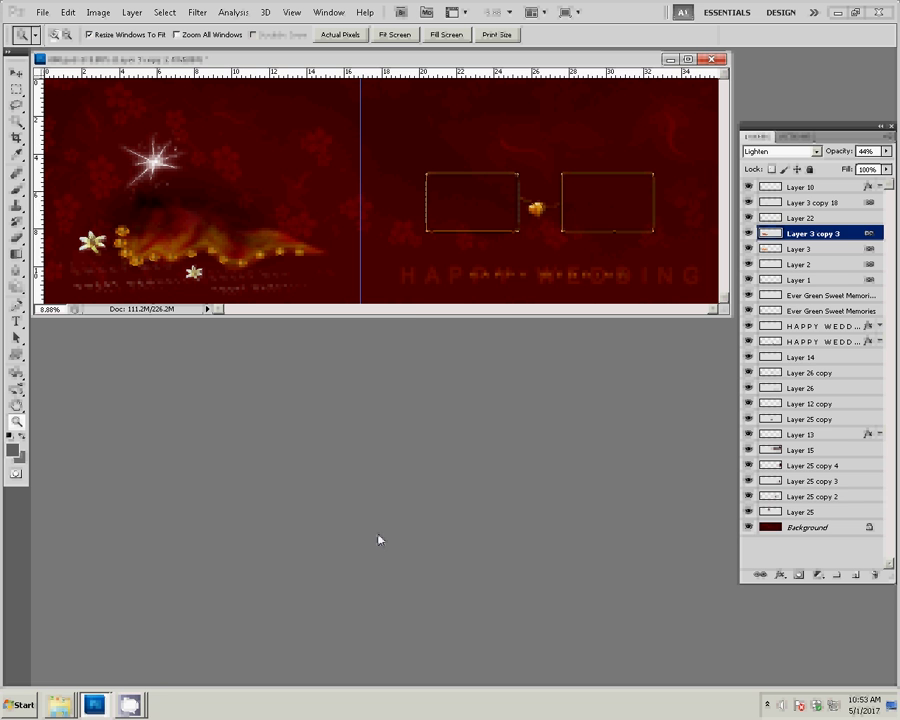
# Step: Open the Group subfolder of the wedding photos folder in Explorer
pyautogui.click(60, 705)
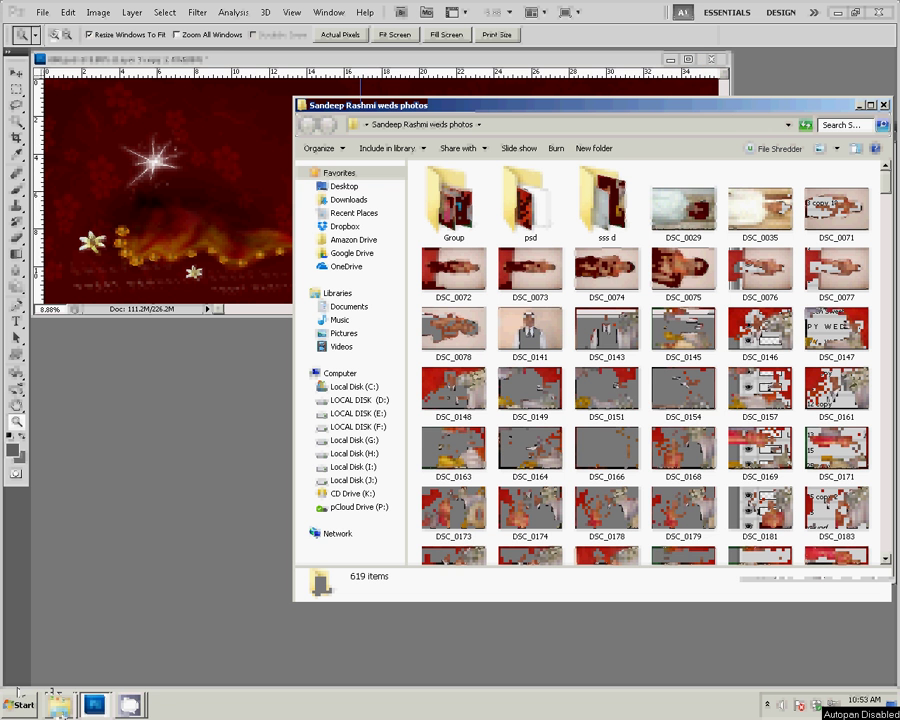
pyautogui.click(665, 372)
pyautogui.scroll(-5, 620, 396)
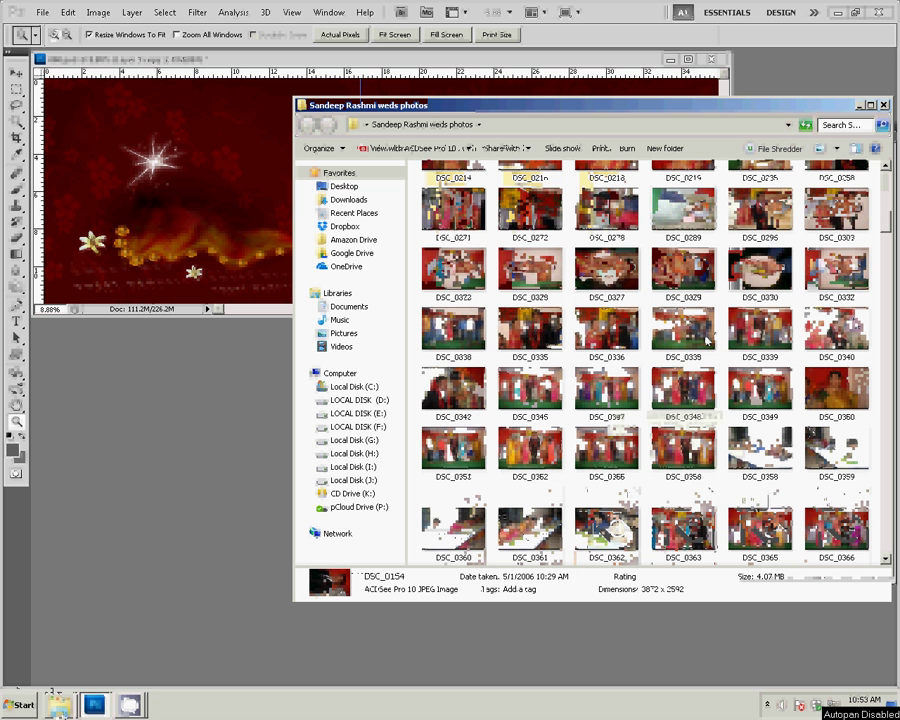
pyautogui.scroll(5, 489, 279)
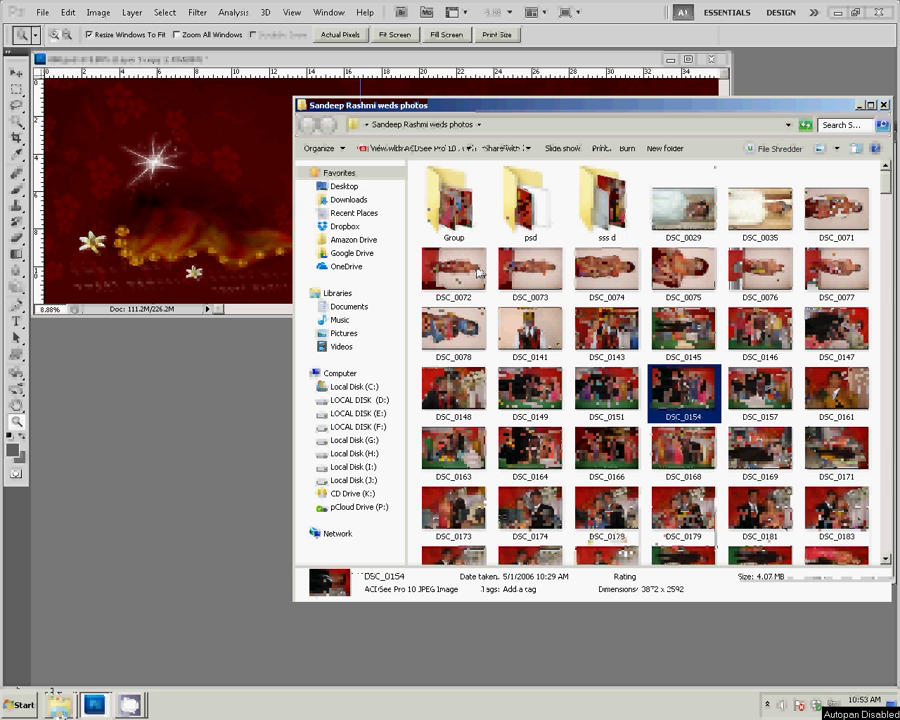
pyautogui.click(460, 232)
pyautogui.doubleClick(460, 232)
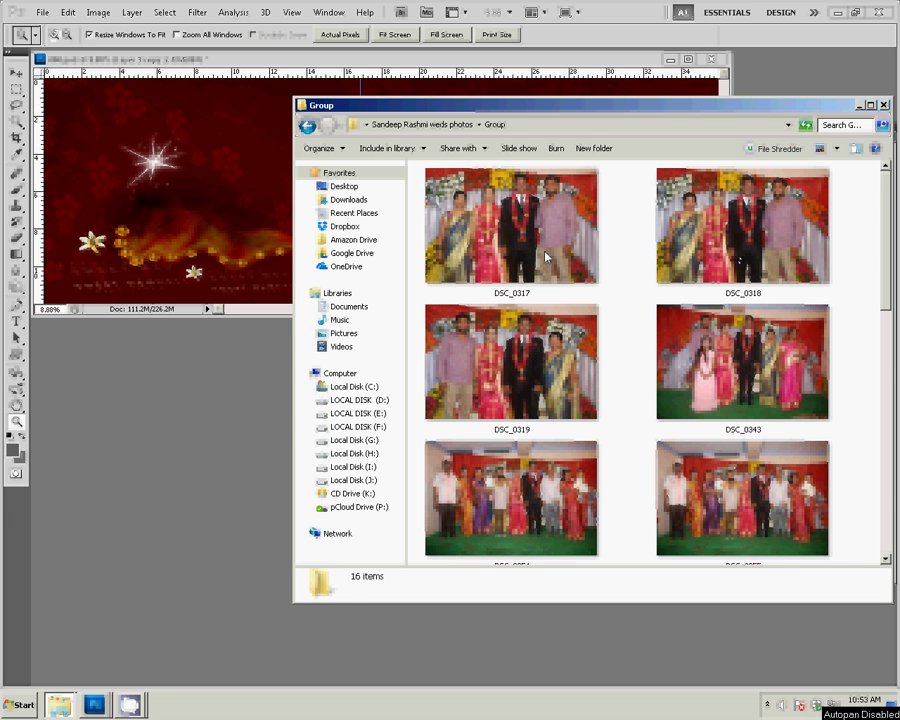
# Step: Select photos DSC_0317, DSC_0318 and DSC_0319 together
pyautogui.click(545, 258)
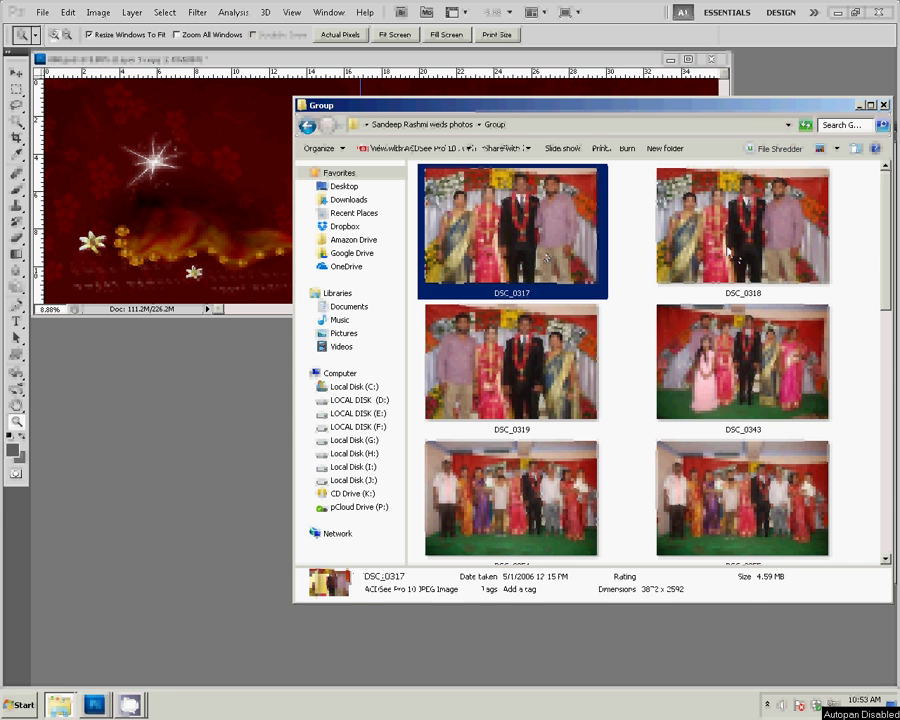
pyautogui.keyDown('ctrl'); pyautogui.click(742, 226); pyautogui.keyUp('ctrl')
pyautogui.keyDown('ctrl'); pyautogui.click(505, 390); pyautogui.keyUp('ctrl')
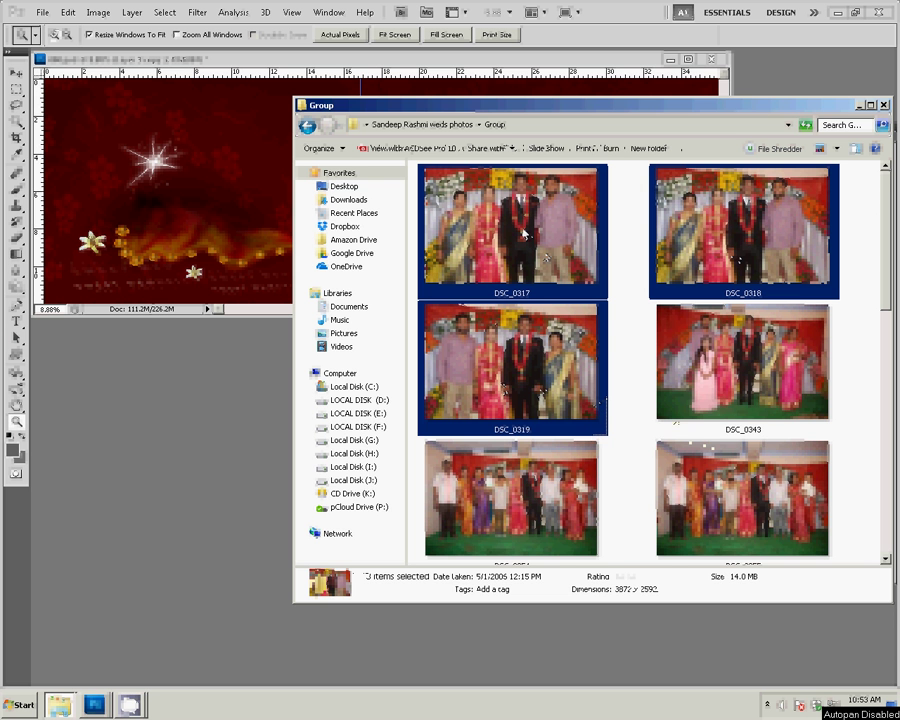
# Step: Open the three selected photos in Photoshop and float one photo in its own window
pyautogui.moveTo(545, 258); pyautogui.dragTo(180, 442)
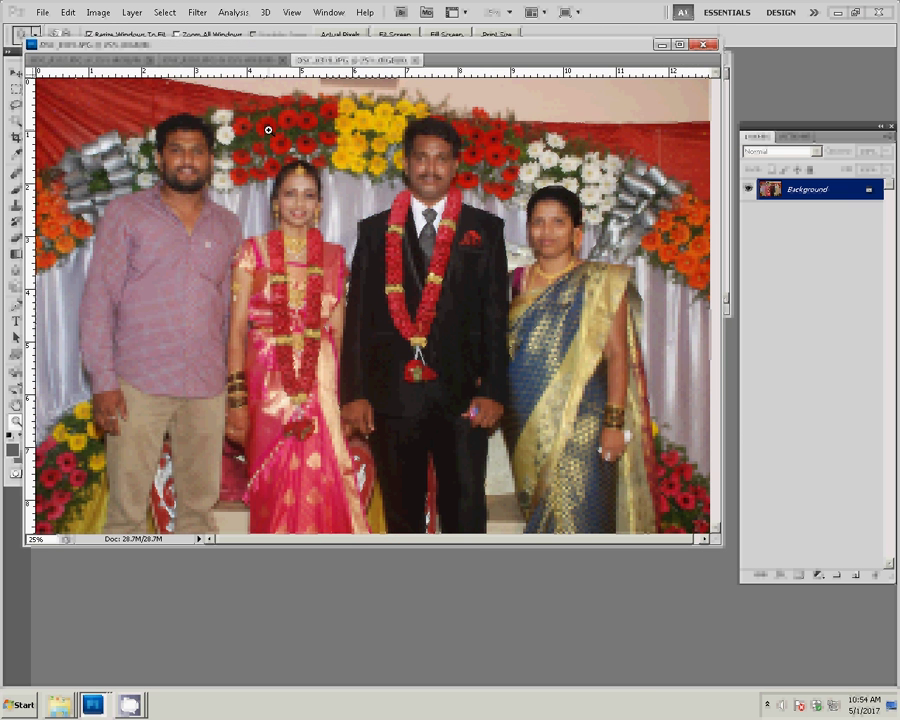
pyautogui.moveTo(378, 63); pyautogui.dragTo(310, 304)
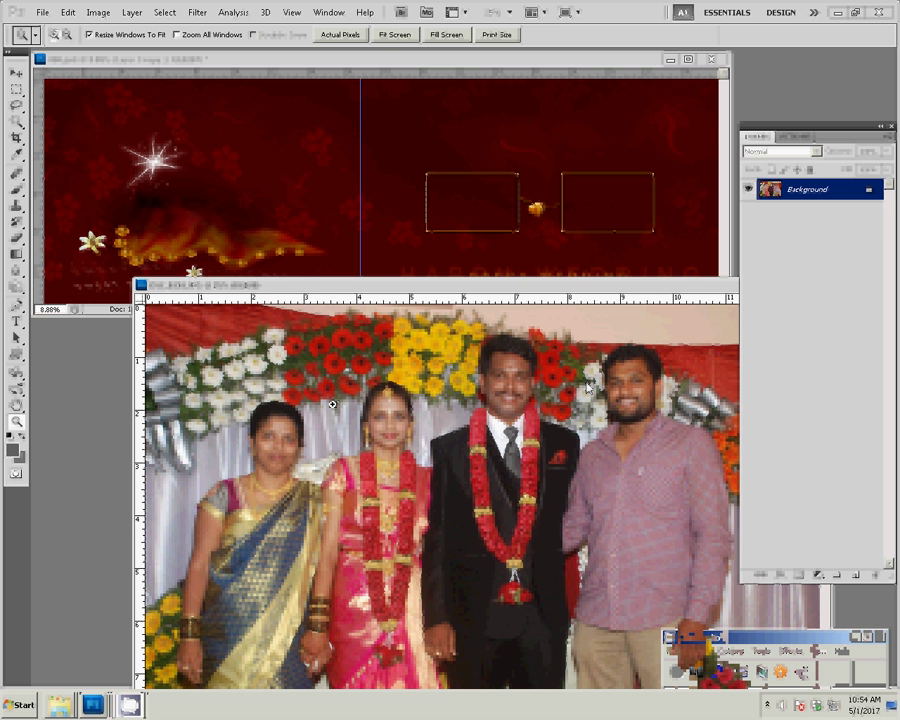
# Step: Copy the group photo into the album template as Layer 27, positioned on the upper-left page
pyautogui.press('v')
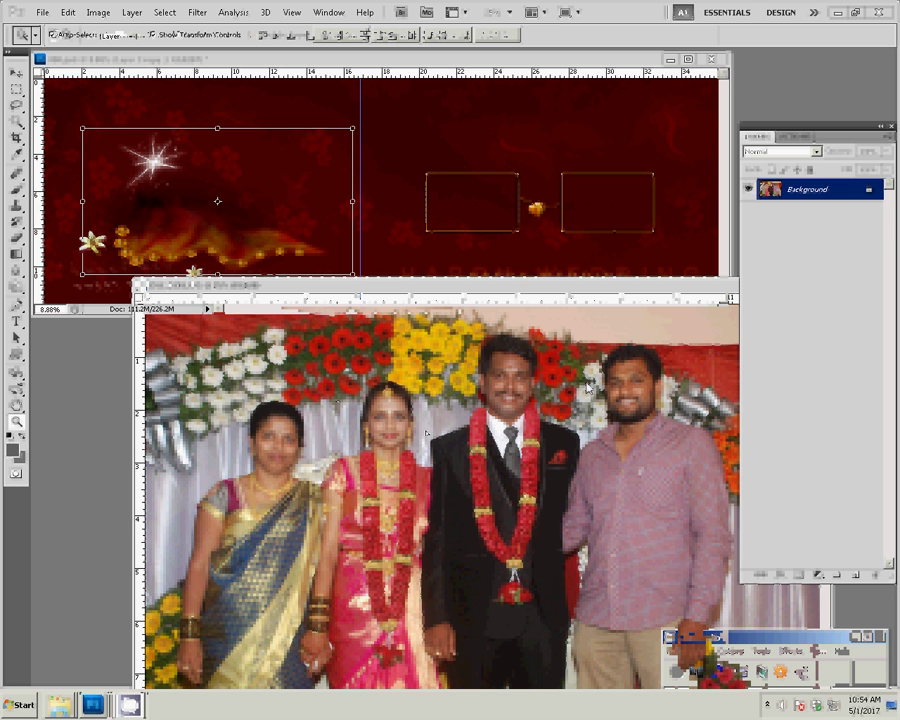
pyautogui.moveTo(426, 433); pyautogui.dragTo(200, 200)
pyautogui.click(450, 390)
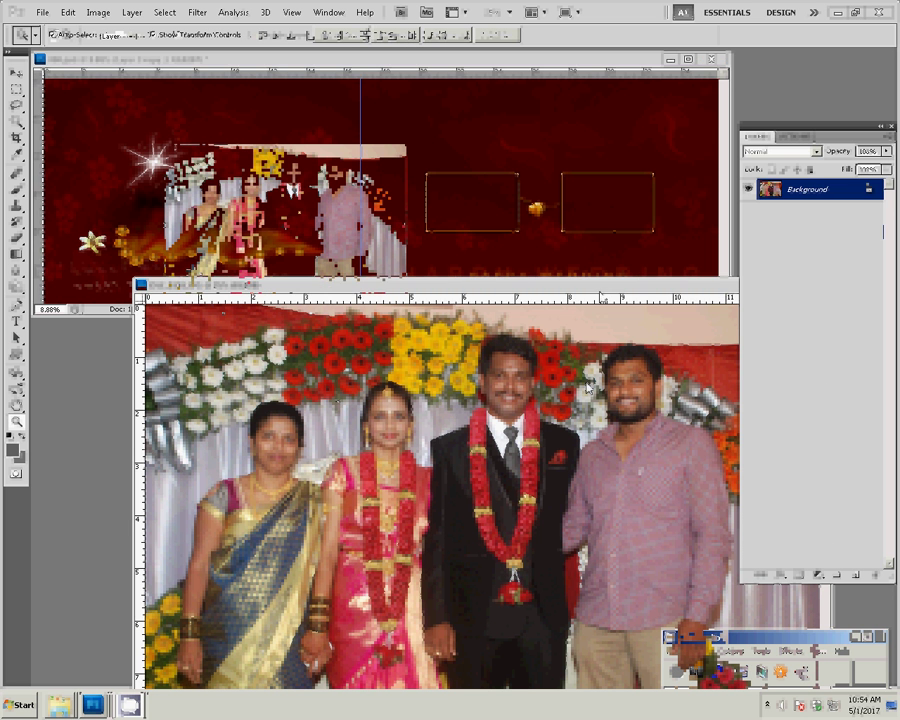
pyautogui.moveTo(300, 285); pyautogui.dragTo(212, 303)
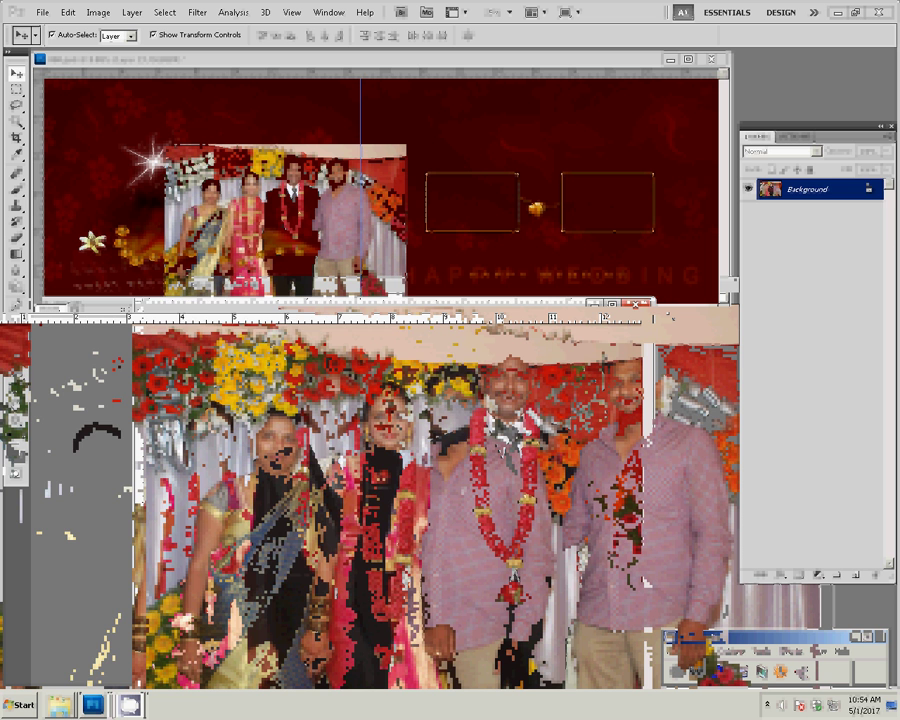
pyautogui.click(476, 297)
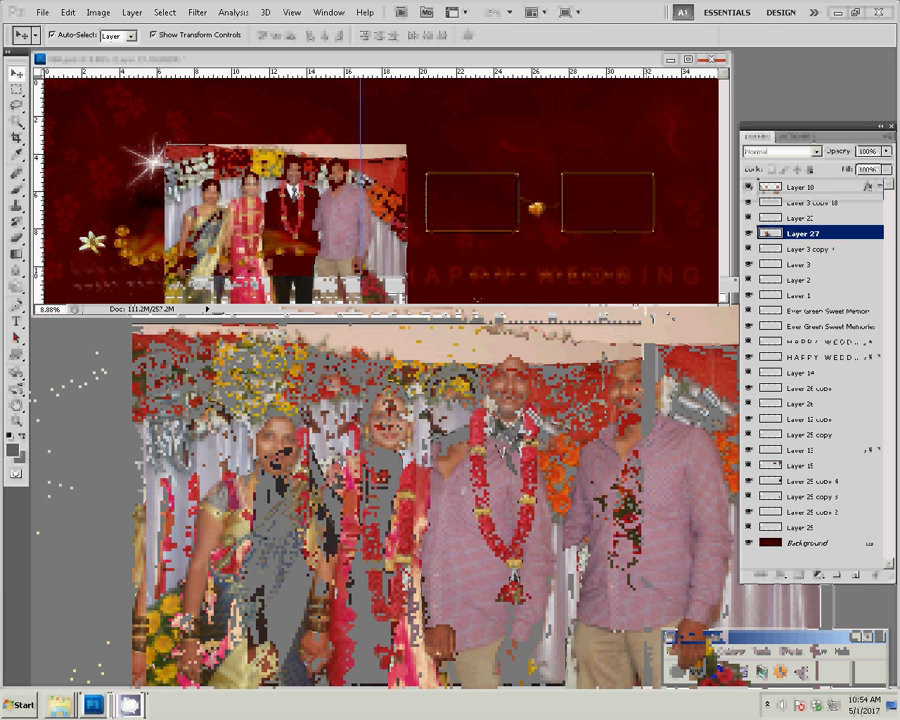
pyautogui.moveTo(290, 230); pyautogui.dragTo(182, 195)
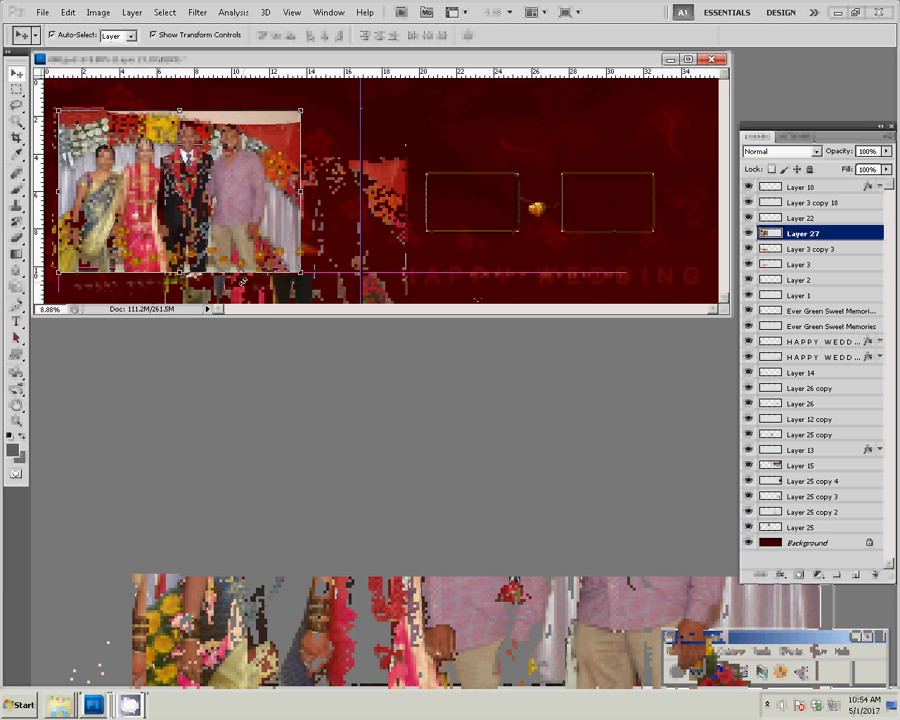
# Step: Shift the gold glow (Layer 3 copy 18) and sparkle (Layer 2) decorations to the right
pyautogui.click(241, 268)
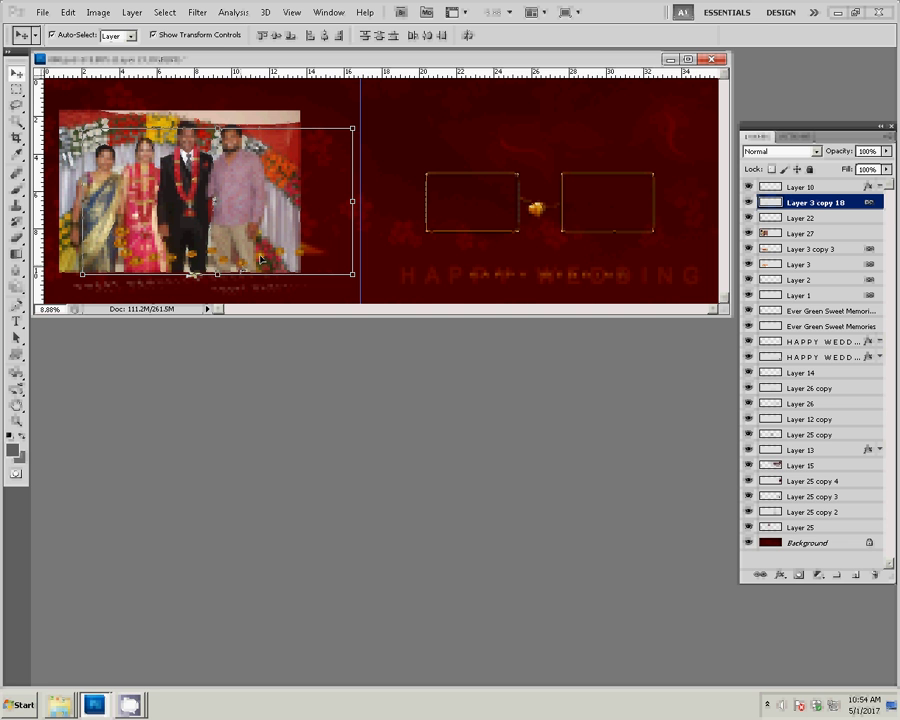
pyautogui.moveTo(296, 257)
pyautogui.mouseDown()
pyautogui.moveTo(298, 276)
pyautogui.moveTo(456, 289)
pyautogui.mouseUp()
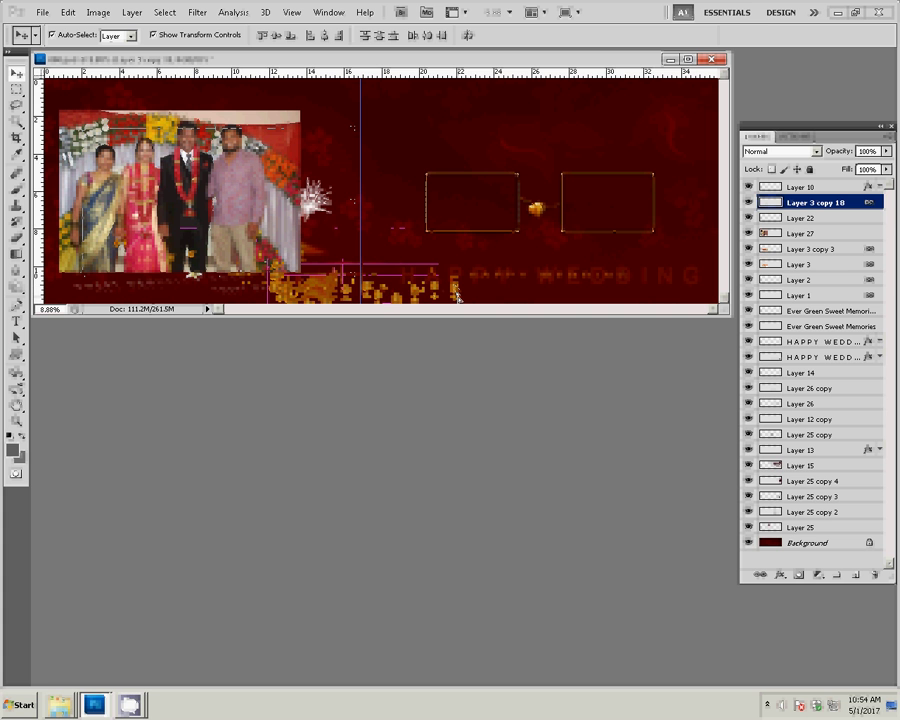
pyautogui.moveTo(456, 289); pyautogui.dragTo(457, 297)
pyautogui.moveTo(315, 200)
pyautogui.mouseDown()
pyautogui.moveTo(395, 208)
pyautogui.moveTo(383, 205)
pyautogui.mouseUp()
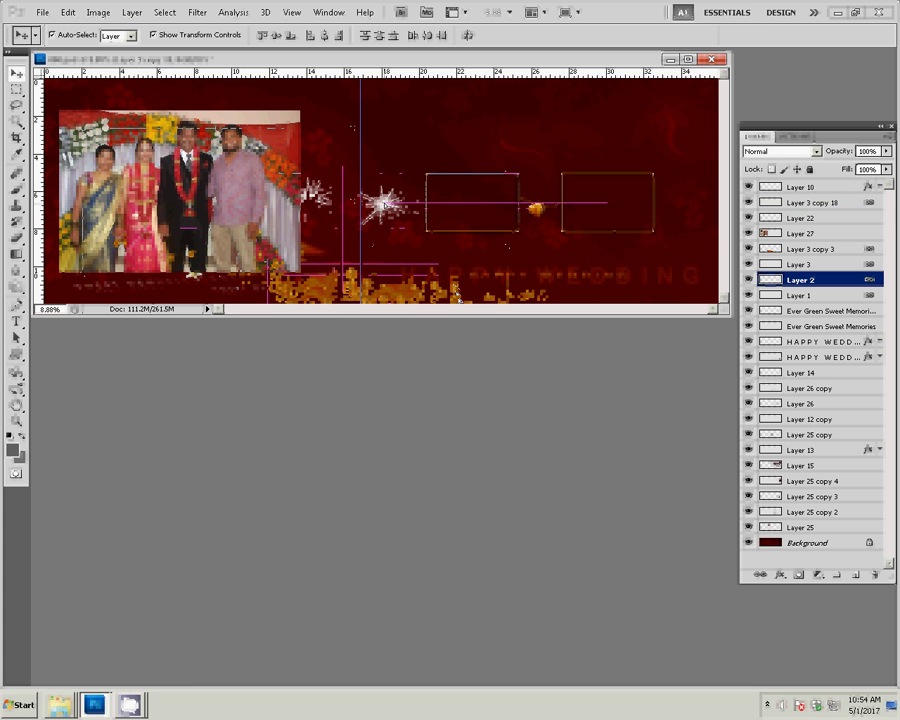
# Step: Move Layer 27's group photo into the top-left corner and scale it to about 125%
pyautogui.click(330, 188)
pyautogui.moveTo(258, 160); pyautogui.dragTo(293, 160)
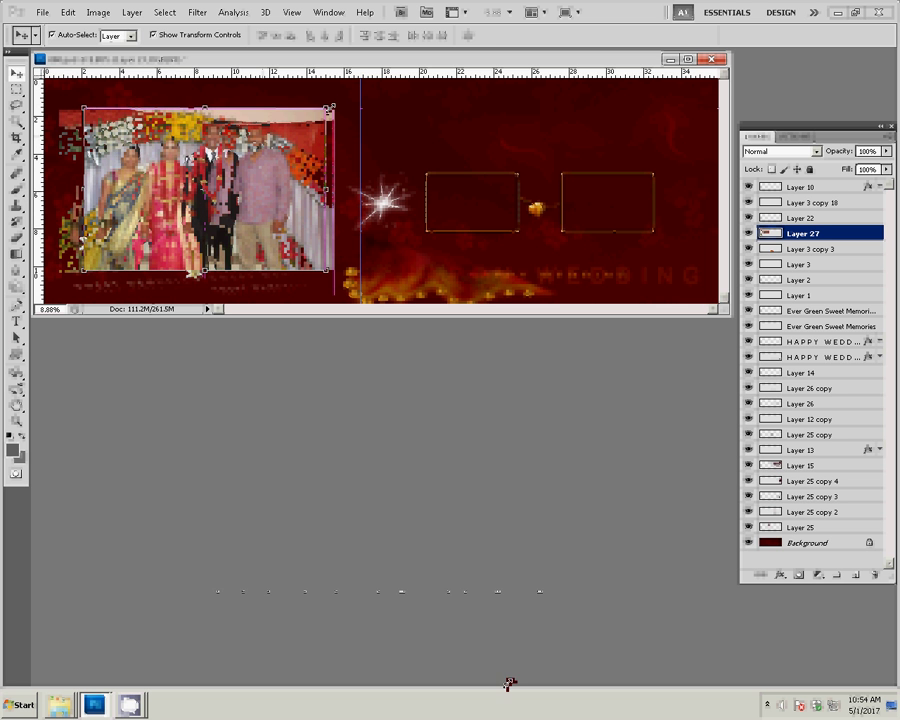
pyautogui.hotkey('ctrl', 't')
pyautogui.moveTo(330, 106); pyautogui.dragTo(354, 91)
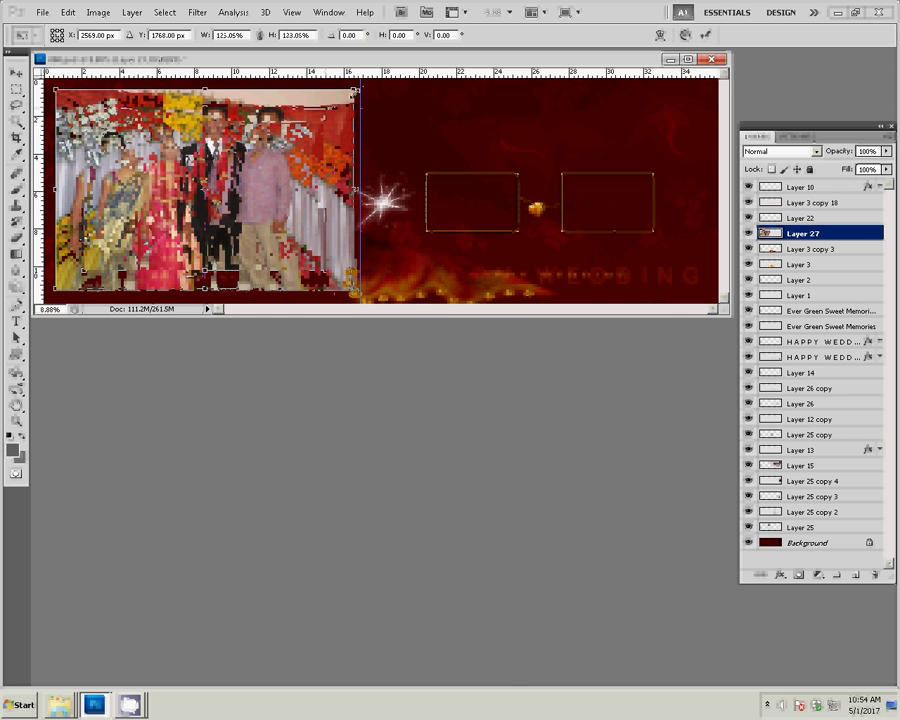
pyautogui.press('Return')
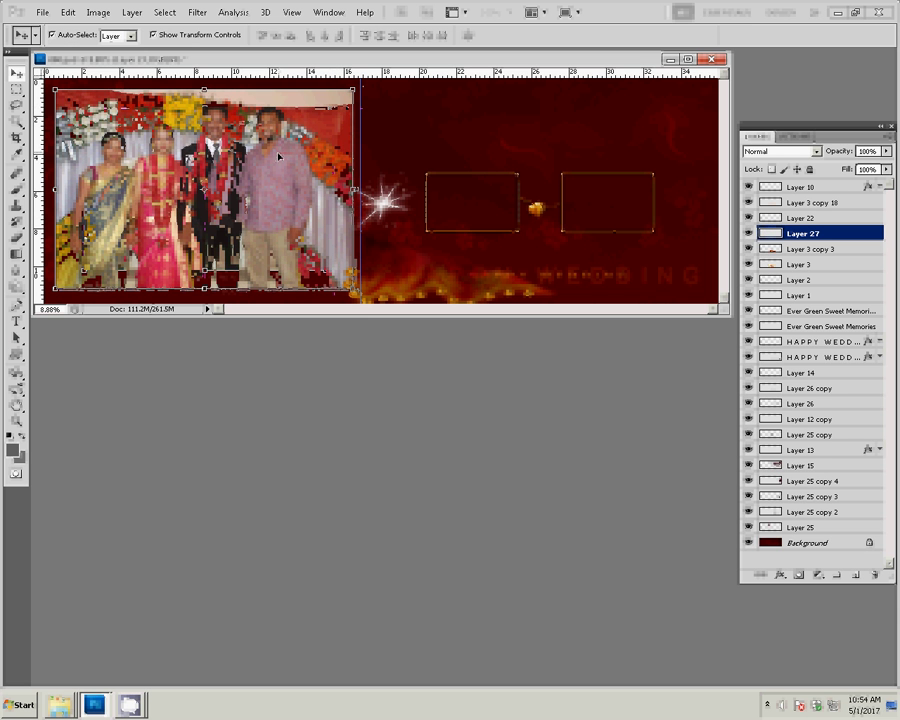
# Step: Apply a cyan Stroke layer effect of 22 px to Layer 27's group photo
pyautogui.click(780, 575)
pyautogui.click(794, 563)
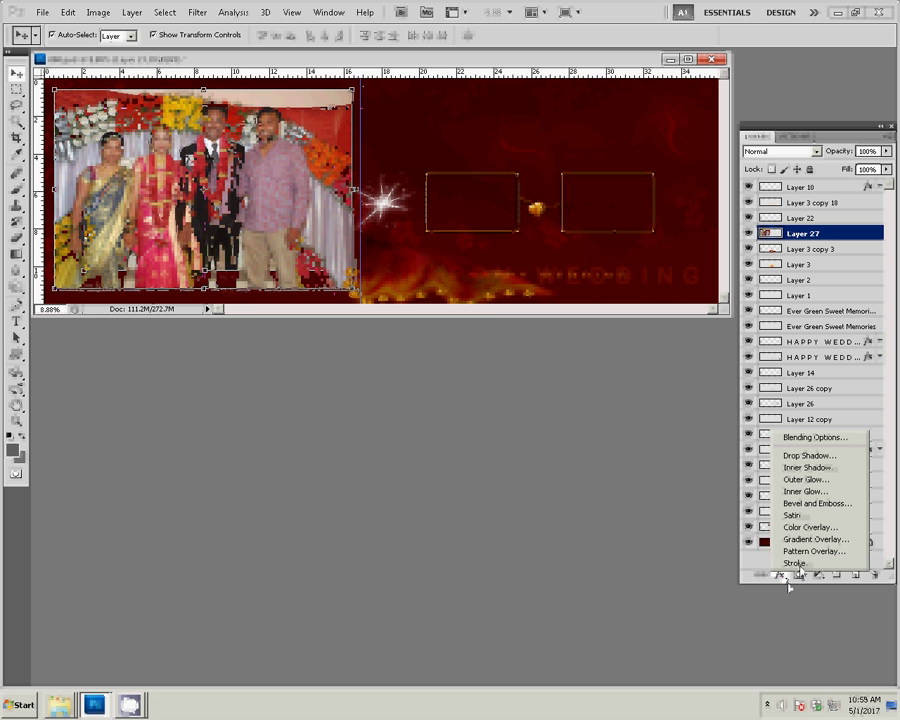
pyautogui.click(446, 329)
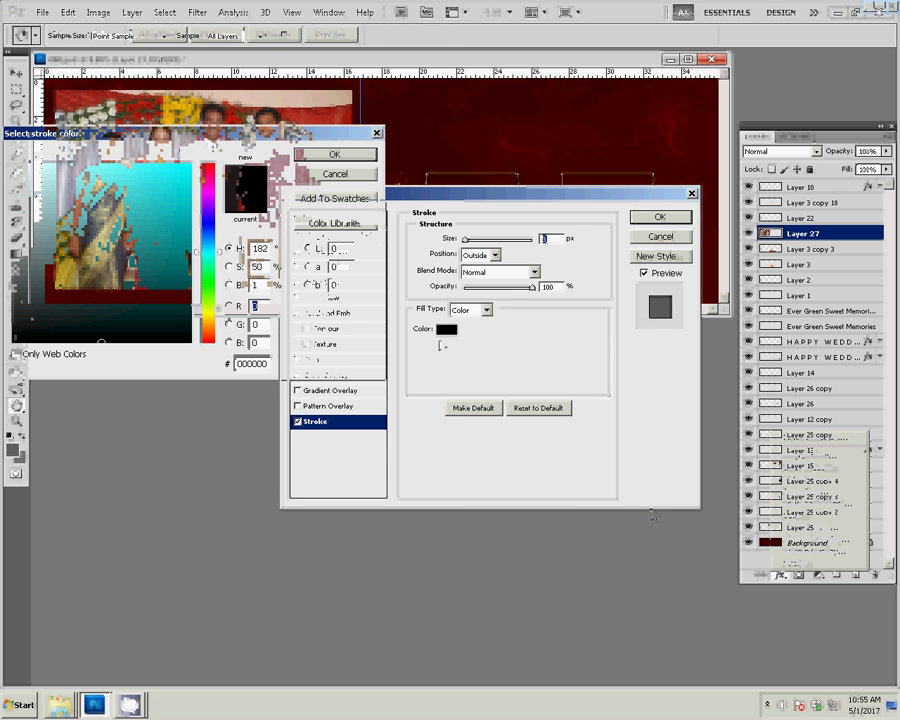
pyautogui.click(188, 165)
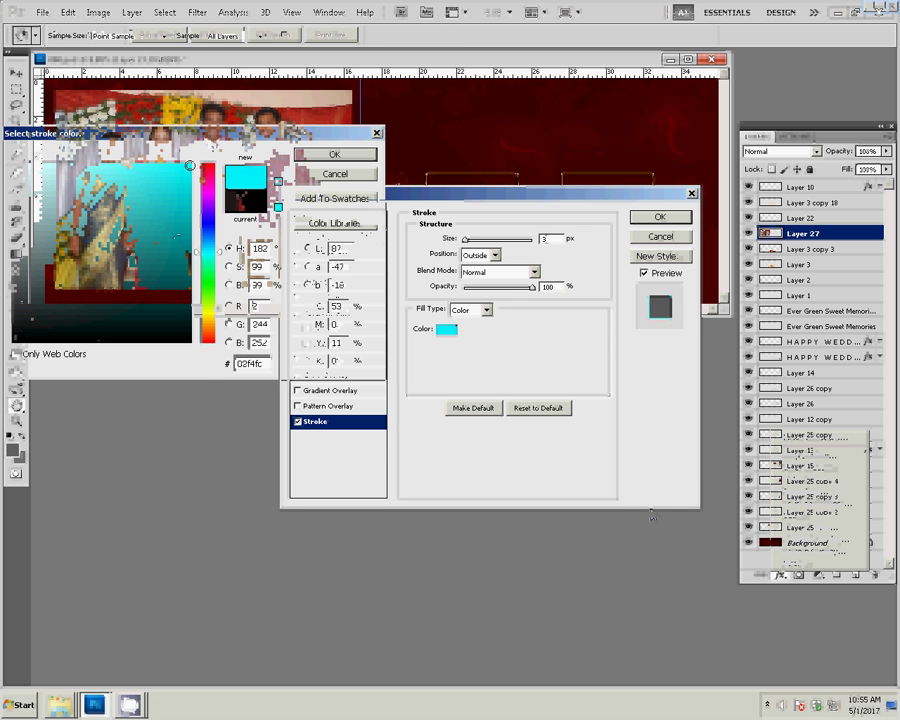
pyautogui.click(335, 154)
pyautogui.write('22')
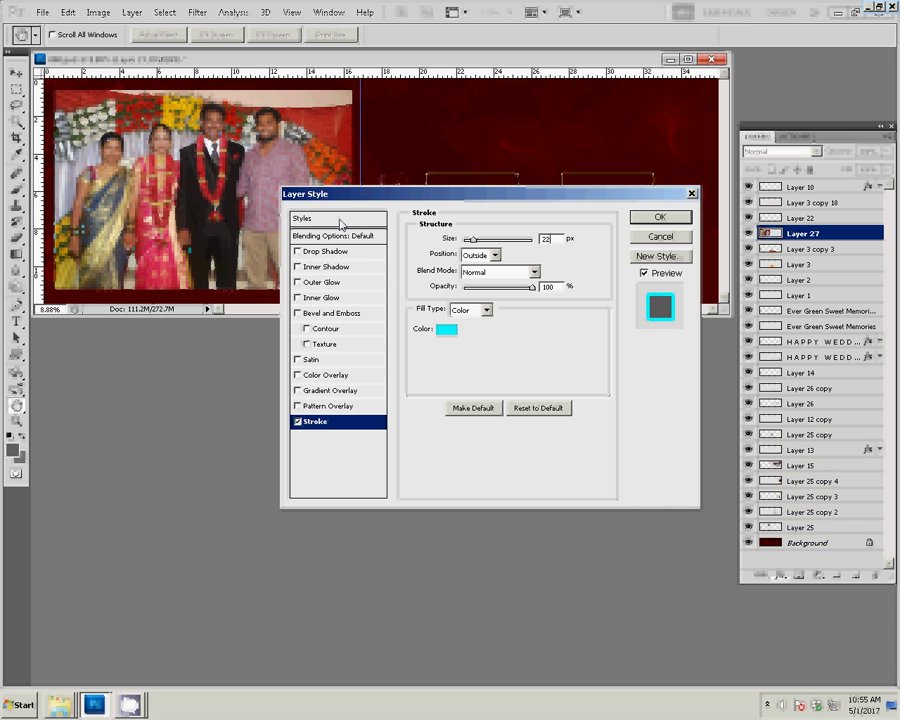
pyautogui.click(656, 218)
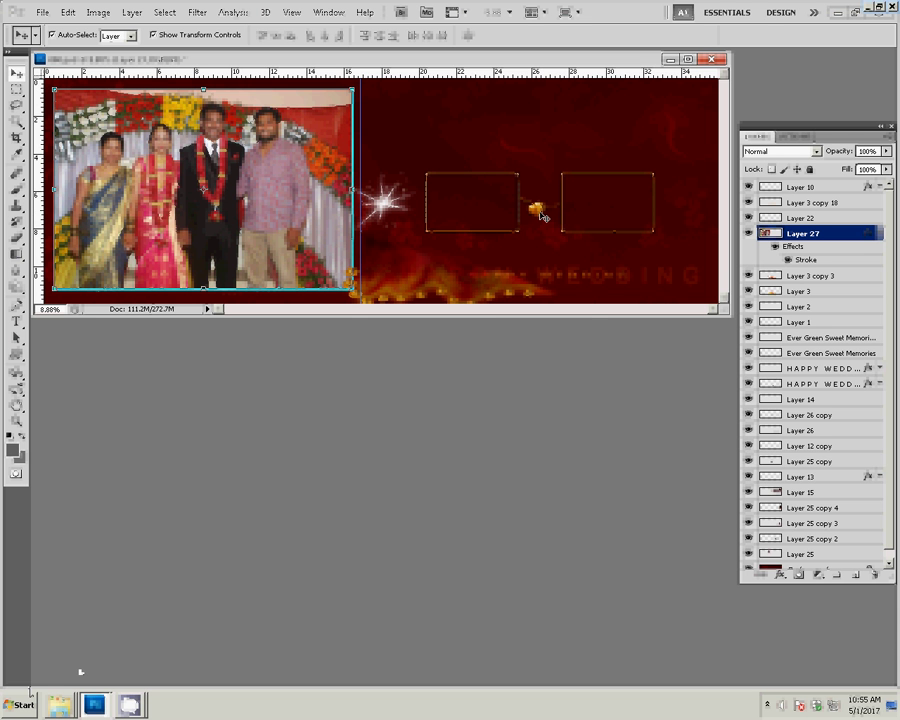
# Step: Switch from the Karizma Seenary Explorer window back to the Group folder window
pyautogui.click(60, 705)
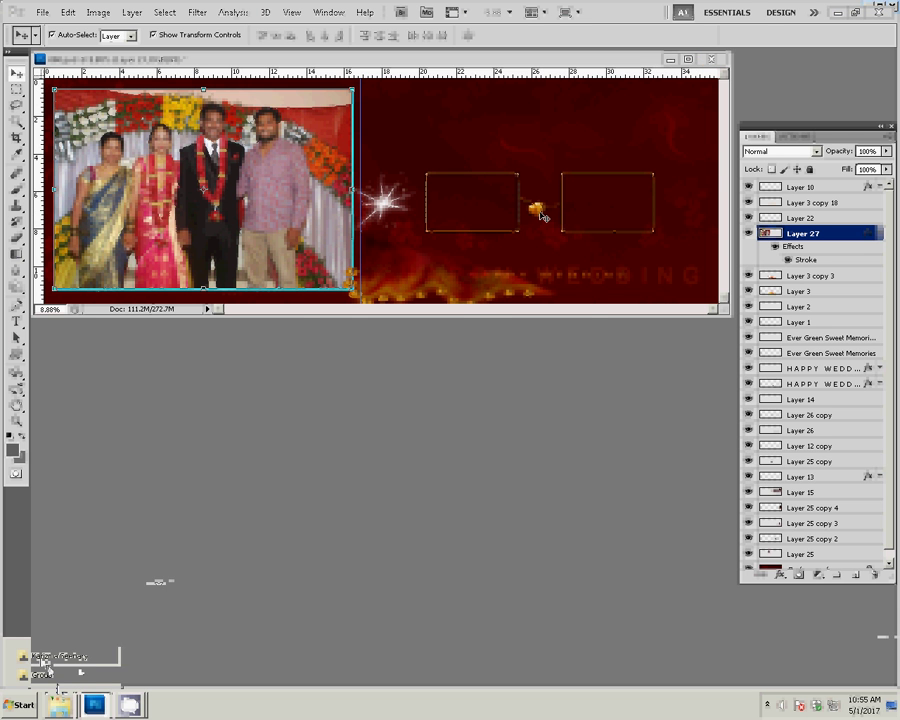
pyautogui.click(55, 656)
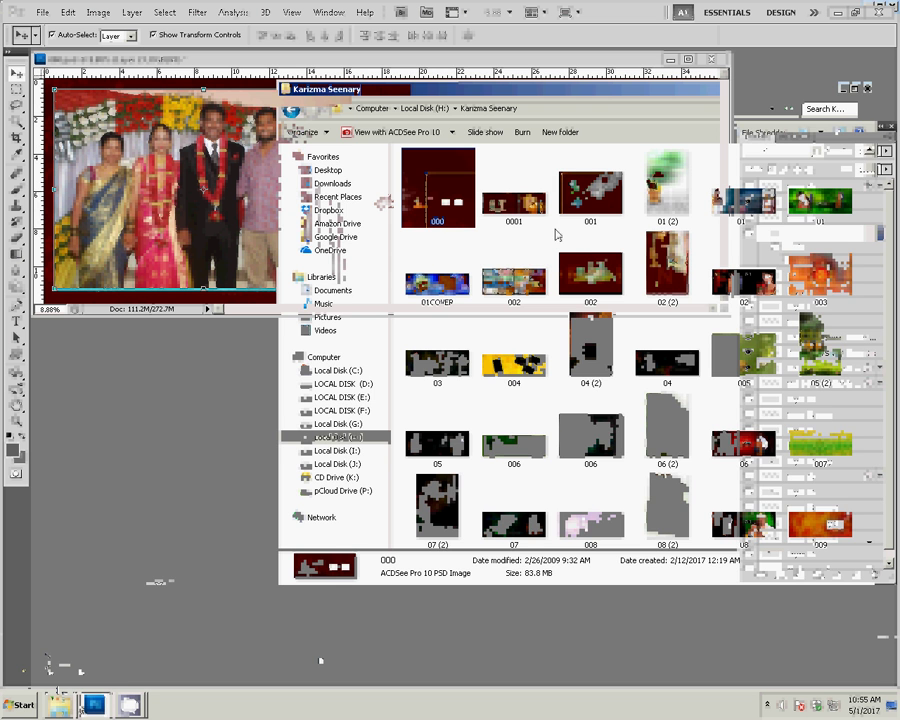
pyautogui.click(59, 705)
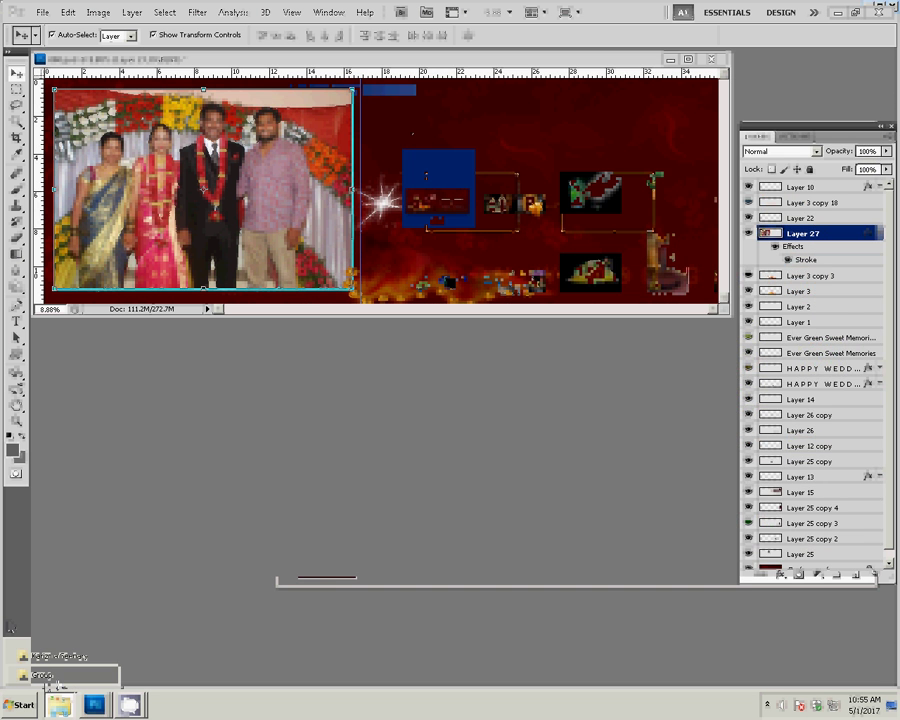
pyautogui.click(56, 682)
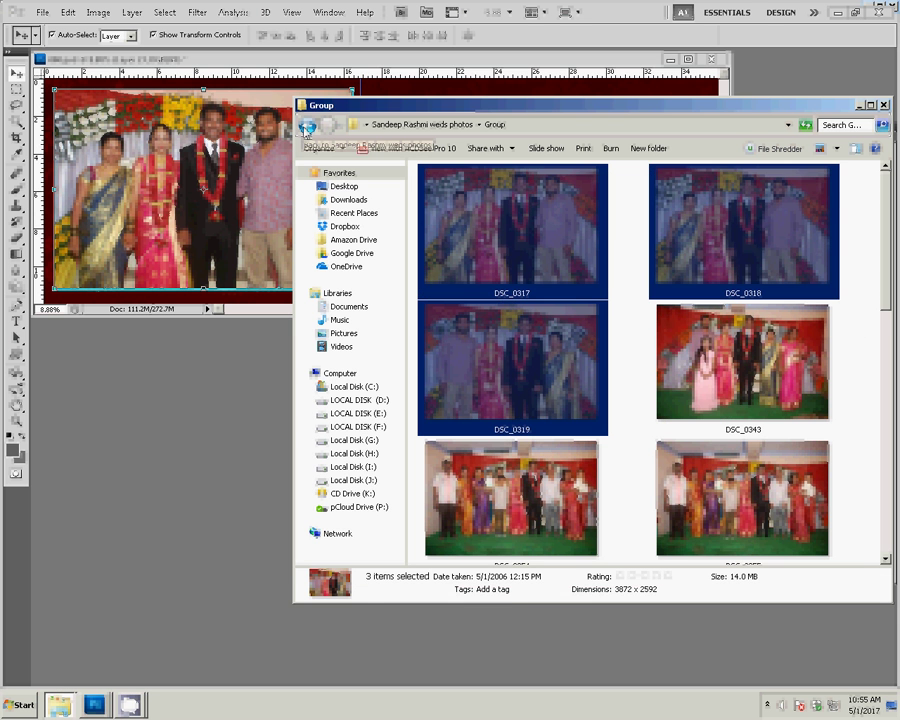
# Step: Paste the copied Group photos into the sss d folder, resolving the File Already Exists prompt
pyautogui.click(306, 129)
pyautogui.doubleClick(613, 221)
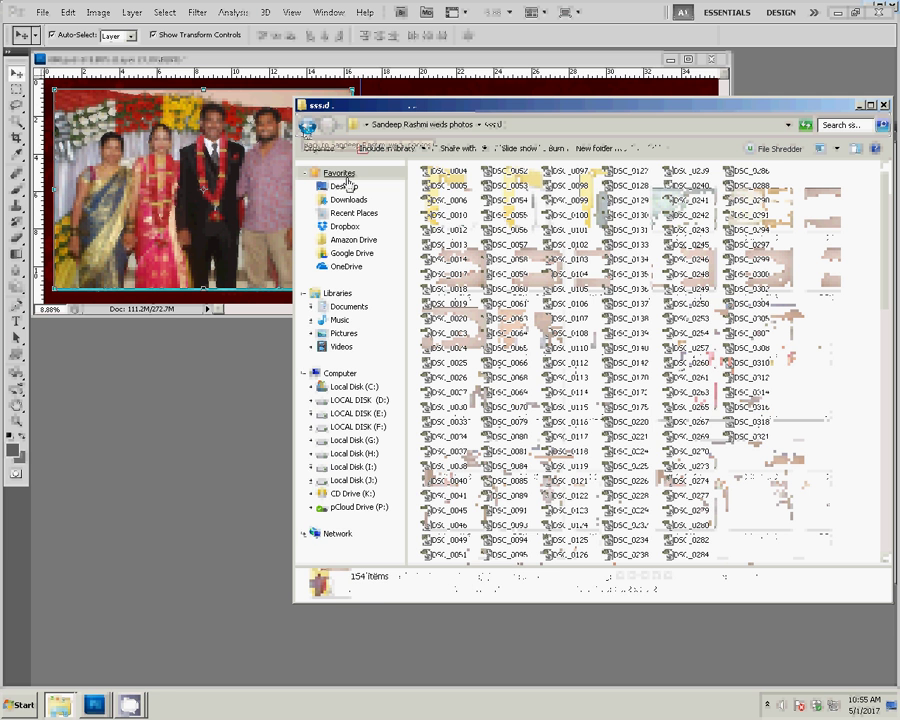
pyautogui.click(320, 148)
pyautogui.click(337, 188)
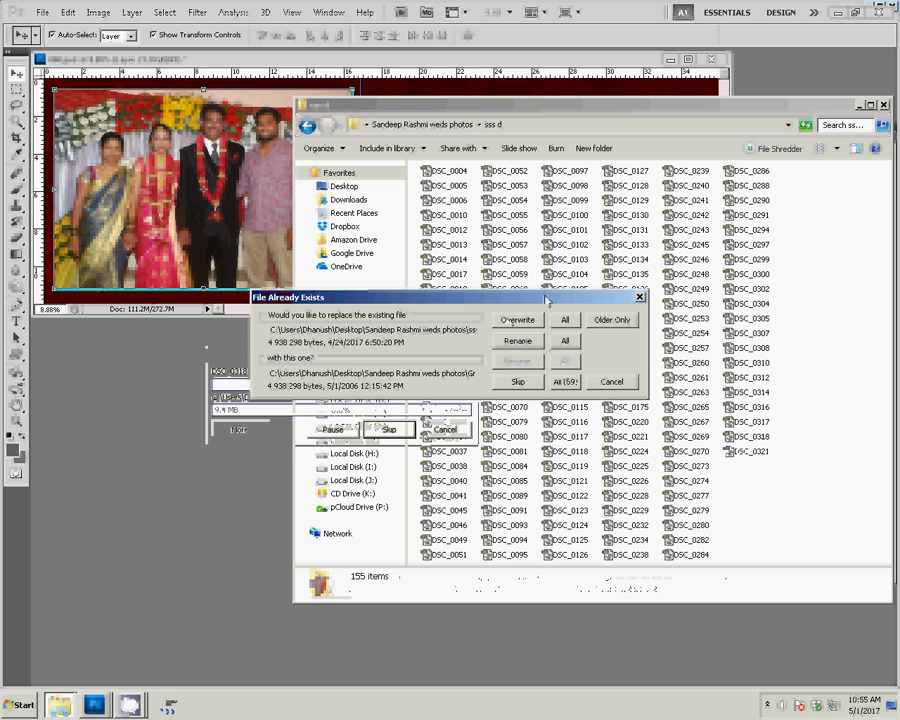
pyautogui.click(517, 319)
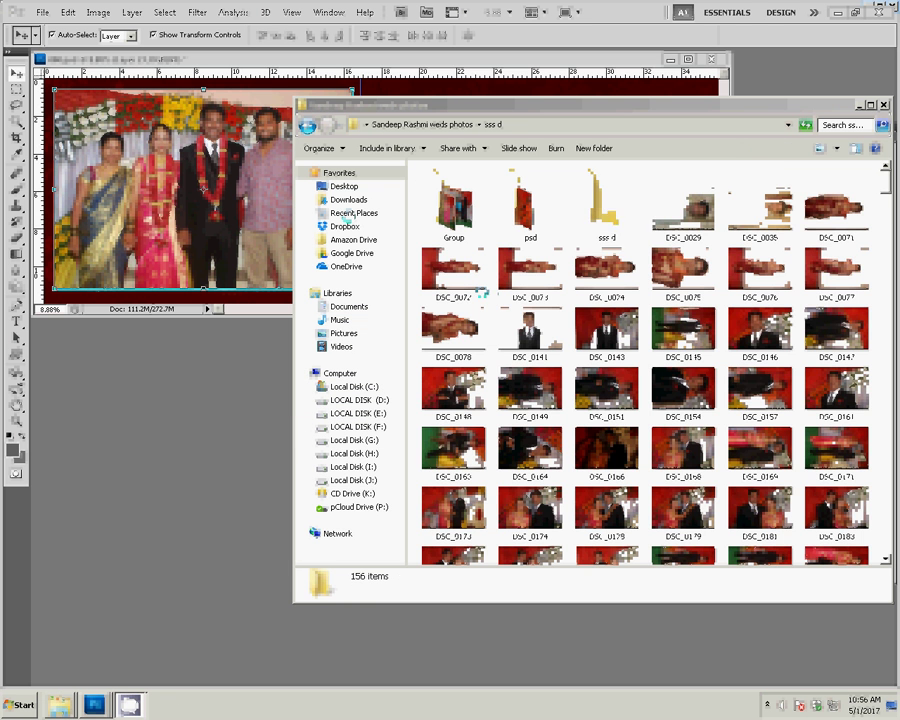
# Step: Open DSC_0323, DSC_0325, DSC_0329 and DSC_0296 in Photoshop
pyautogui.click(748, 441)
pyautogui.scroll(-5, 748, 441)
pyautogui.scroll(-2, 750, 445)
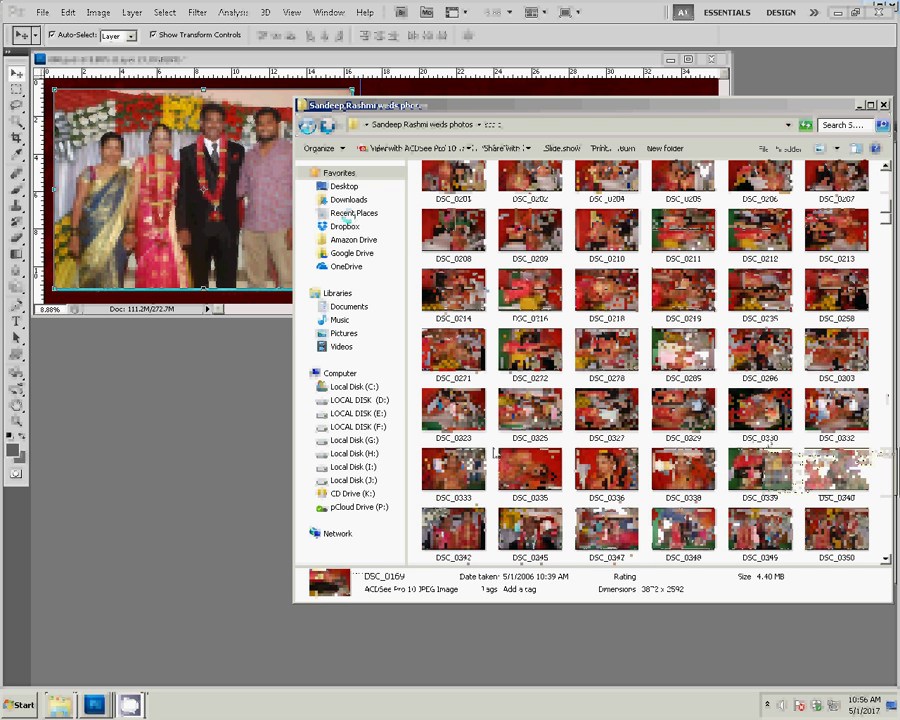
pyautogui.click(455, 412)
pyautogui.keyDown('ctrl'); pyautogui.click(530, 412); pyautogui.keyUp('ctrl')
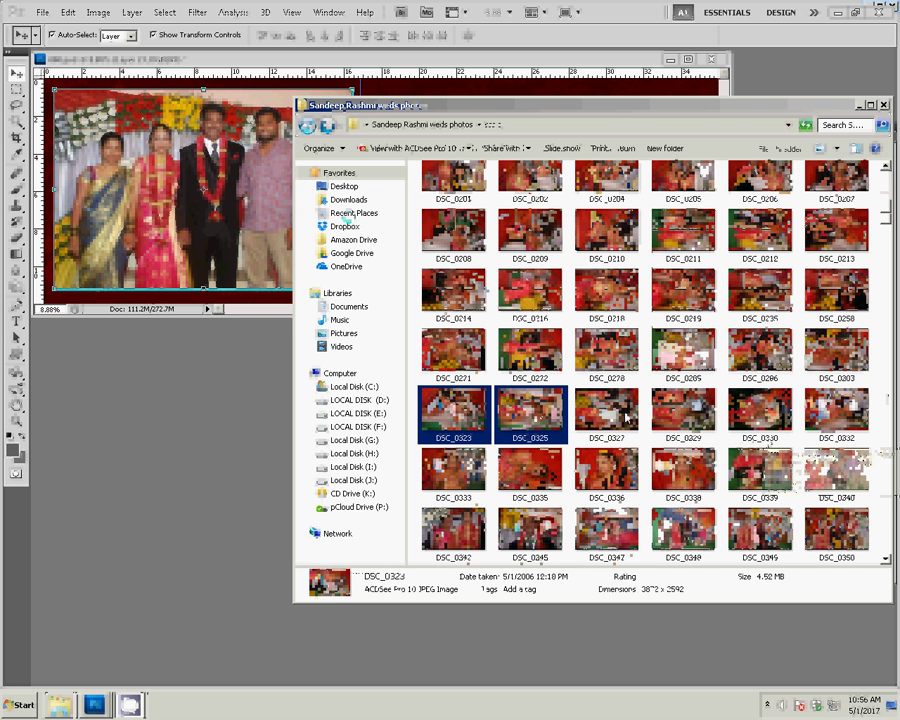
pyautogui.keyDown('ctrl'); pyautogui.click(683, 410); pyautogui.keyUp('ctrl')
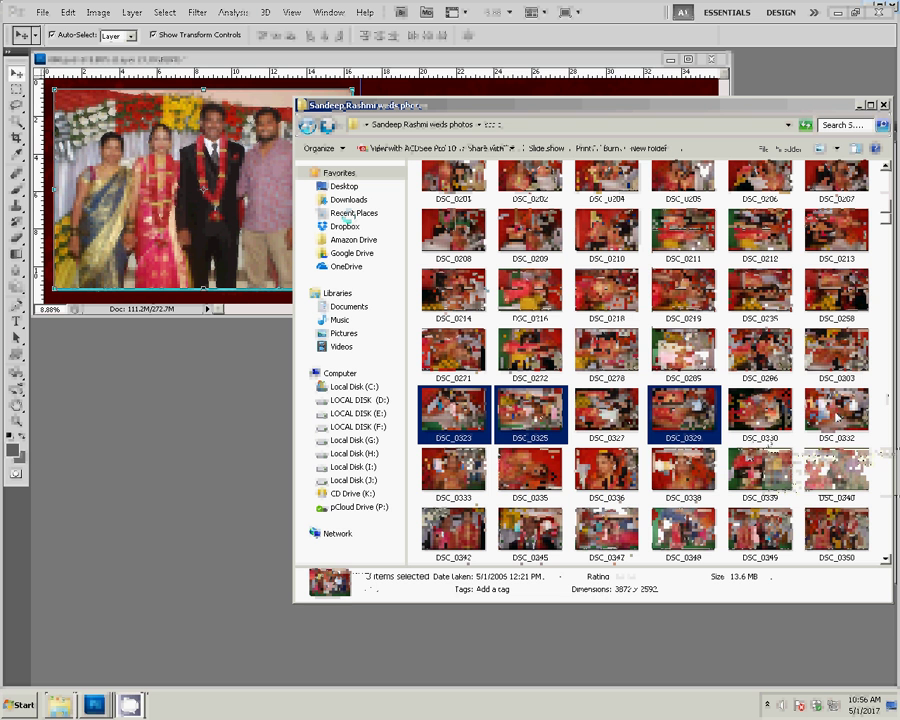
pyautogui.moveTo(760, 410)
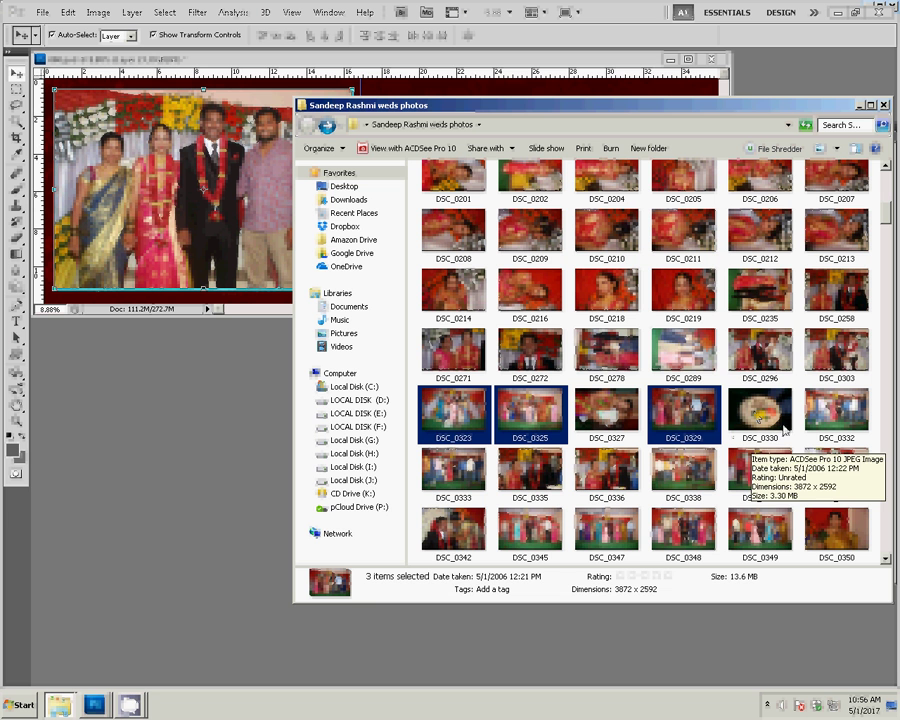
pyautogui.keyDown('ctrl'); pyautogui.click(760, 376); pyautogui.keyUp('ctrl')
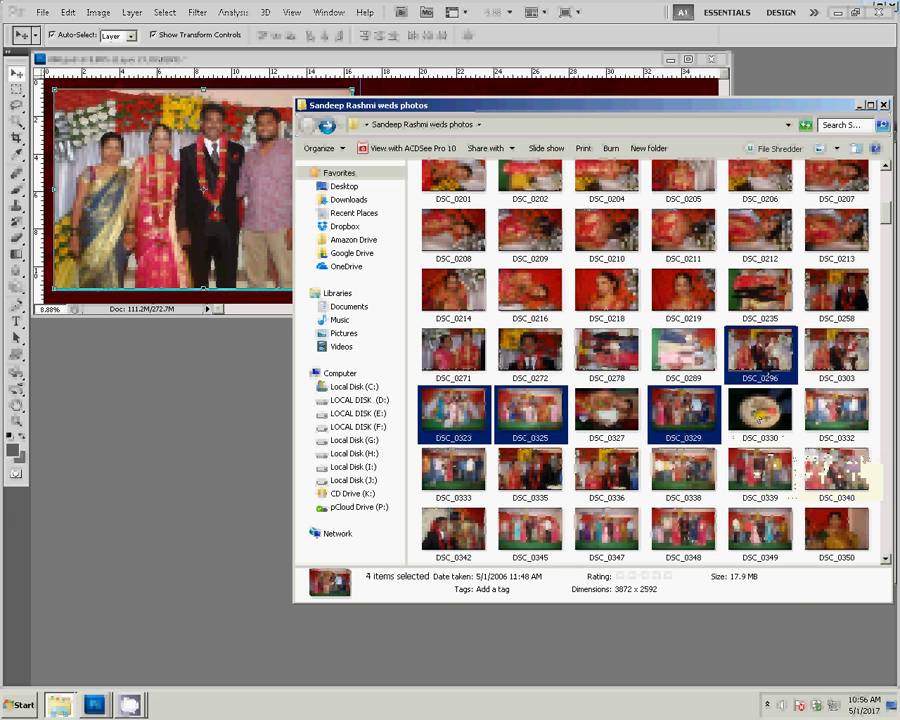
pyautogui.moveTo(760, 418); pyautogui.dragTo(104, 530)
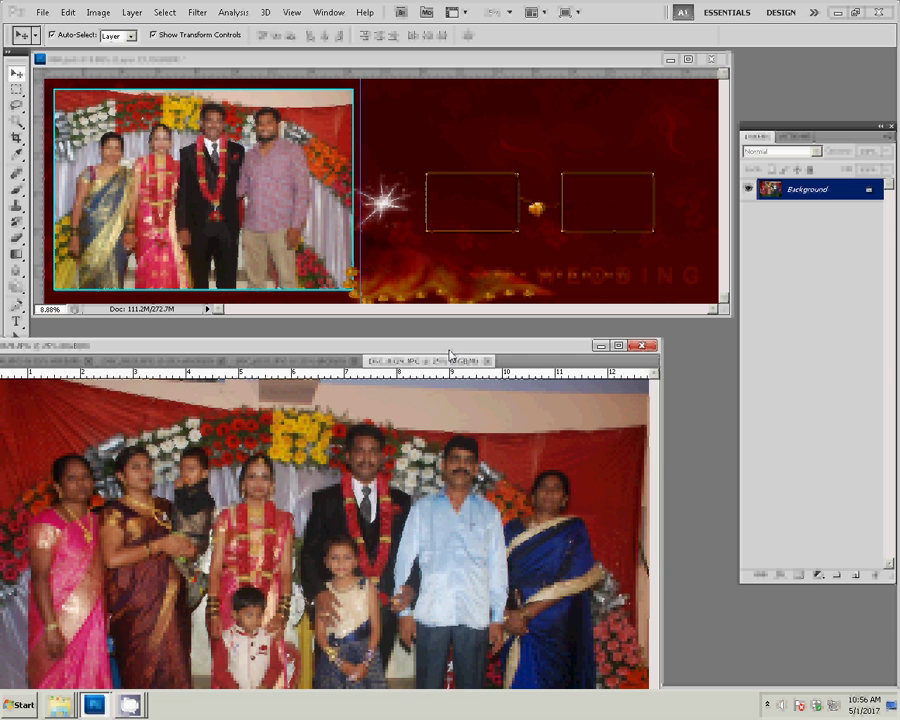
# Step: Resize DSC_0329 to 8 inches wide with Constrain Proportions checked
pyautogui.moveTo(449, 355); pyautogui.dragTo(457, 340)
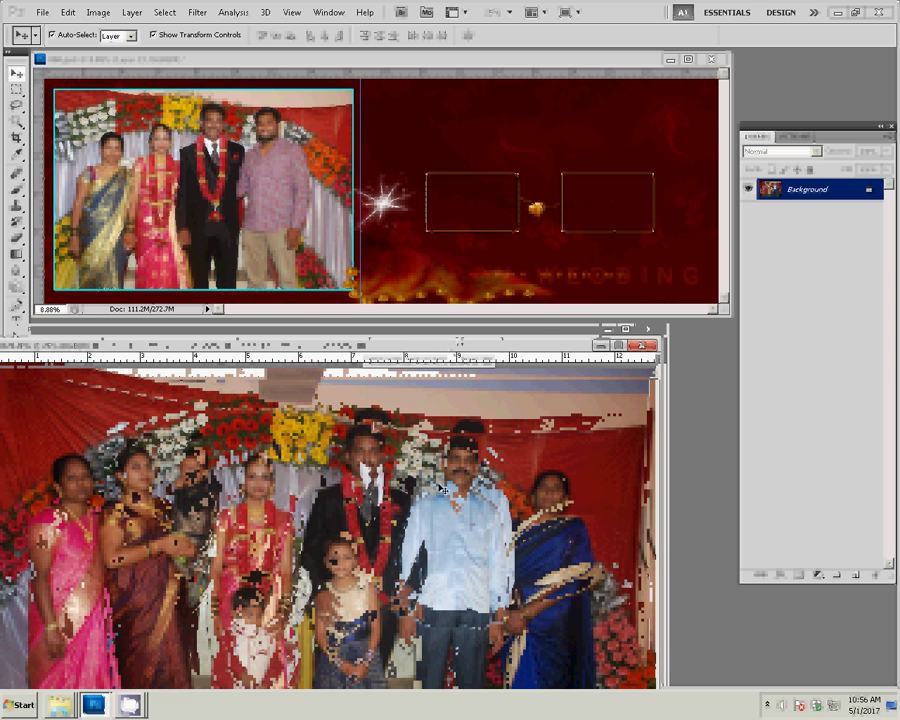
pyautogui.hotkey('ctrl', 'alt', 'i')
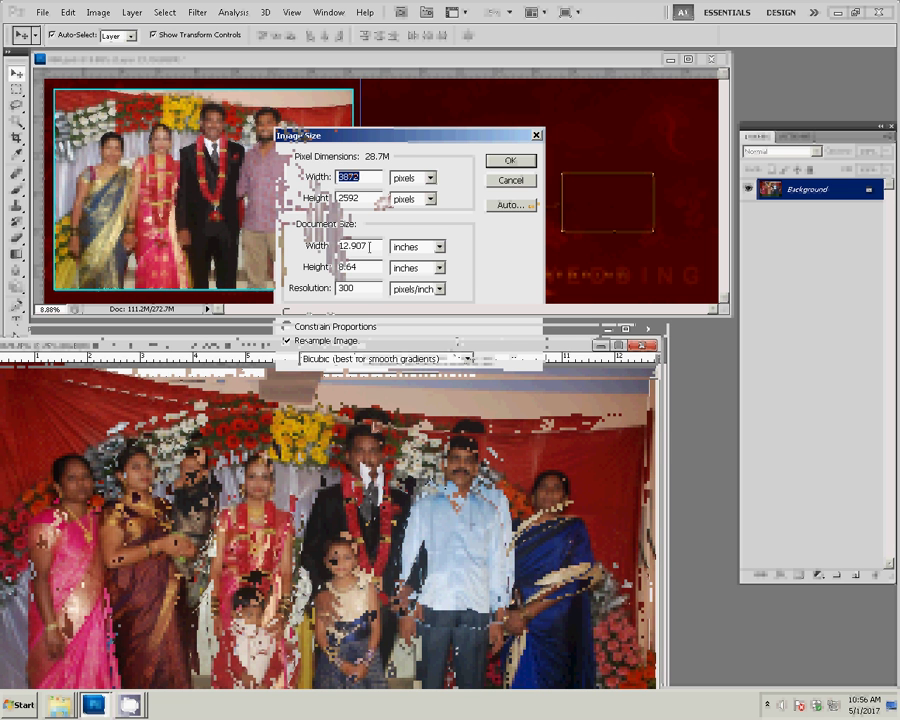
pyautogui.write('8')
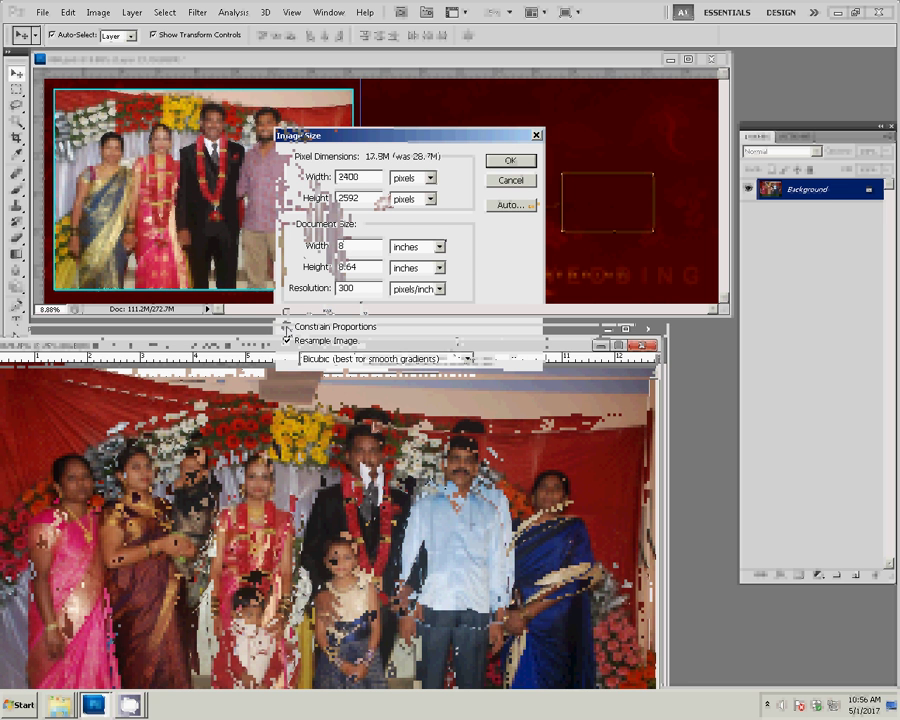
pyautogui.click(287, 326)
pyautogui.doubleClick(358, 245)
pyautogui.write('8')
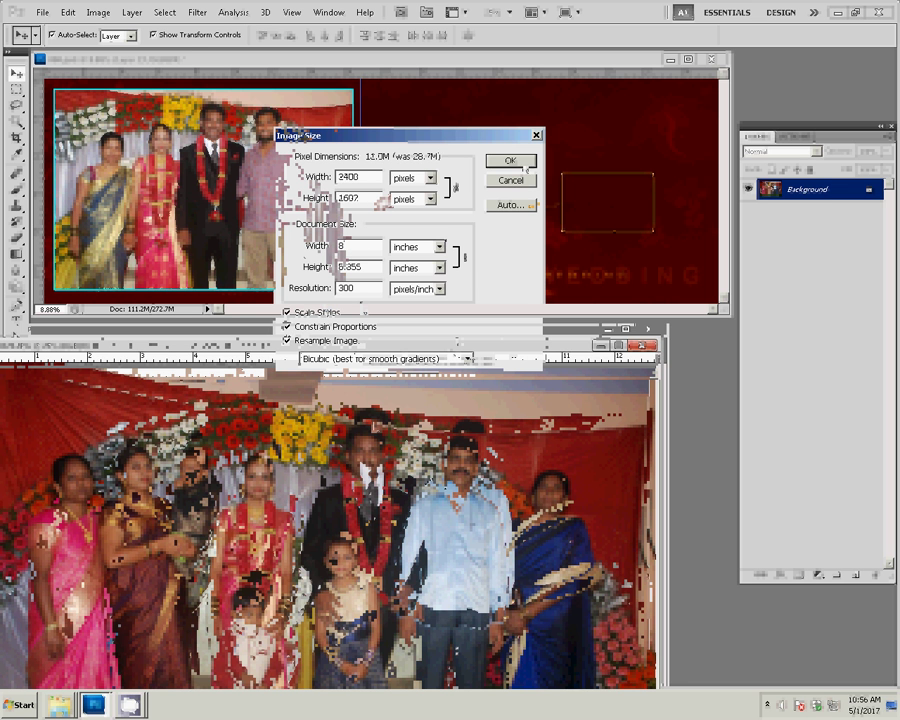
pyautogui.press('Return')
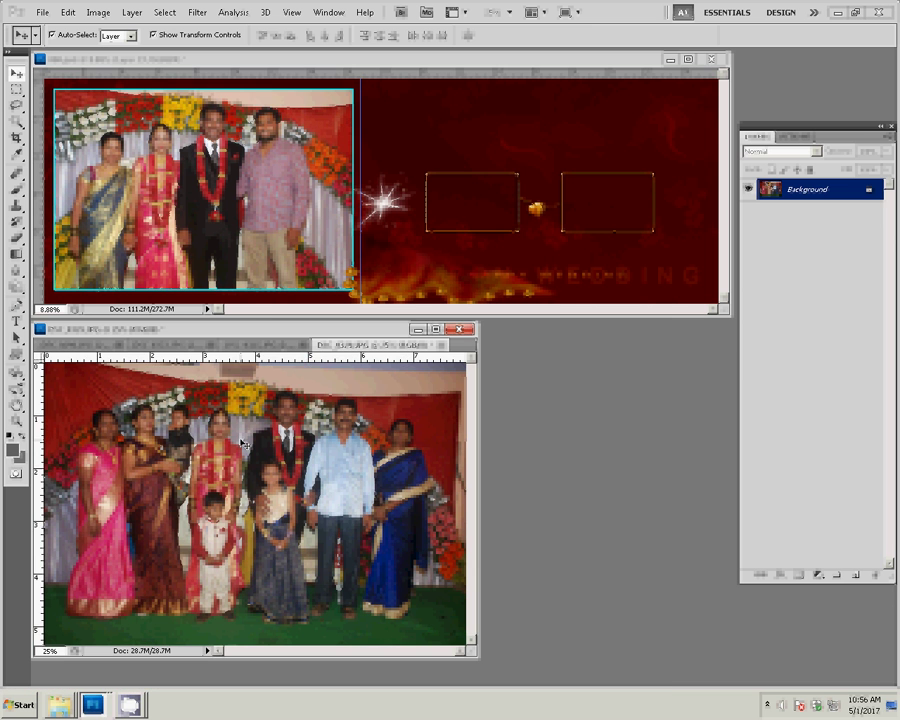
# Step: Paste DSC_0329 into the album's top right as Layer 28, then close the source photo
pyautogui.hotkey('ctrl', 'r')
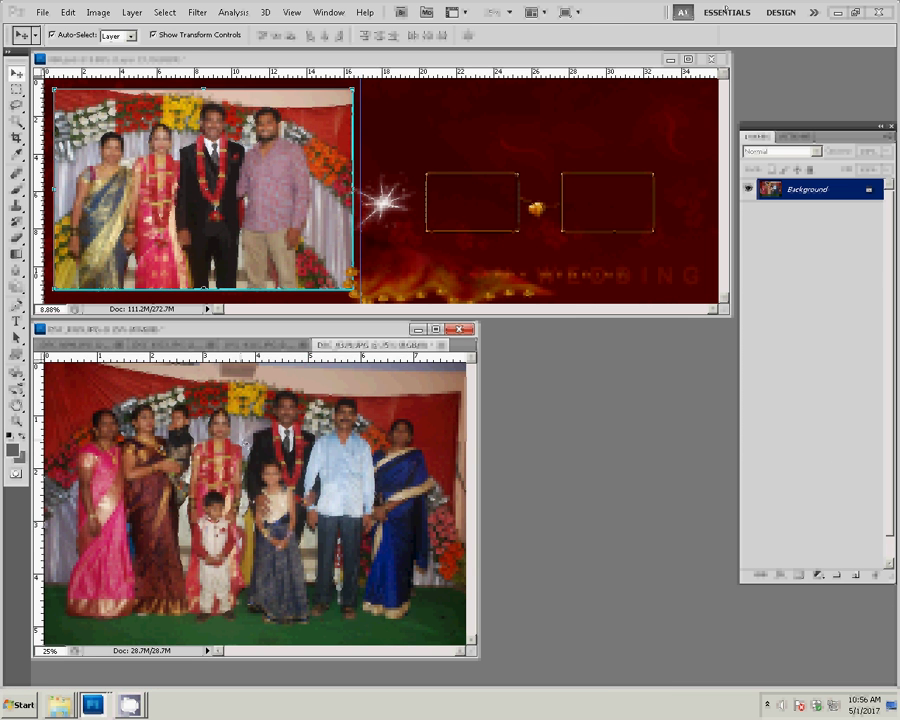
pyautogui.hotkey('ctrl', 'v')
pyautogui.moveTo(648, 136); pyautogui.dragTo(668, 121)
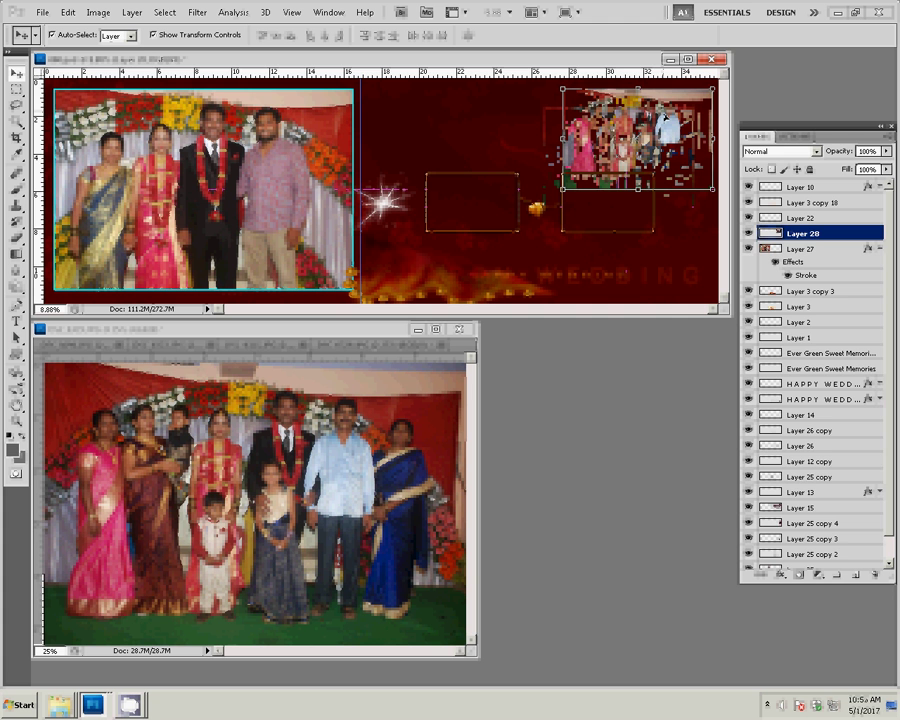
pyautogui.click(372, 441)
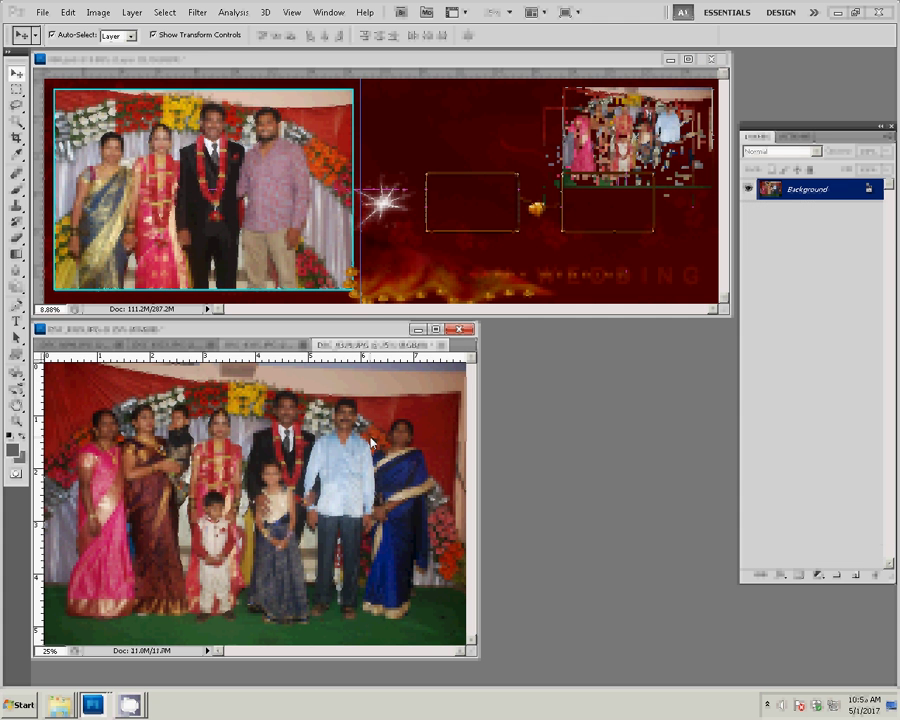
pyautogui.hotkey('ctrl', 'w')
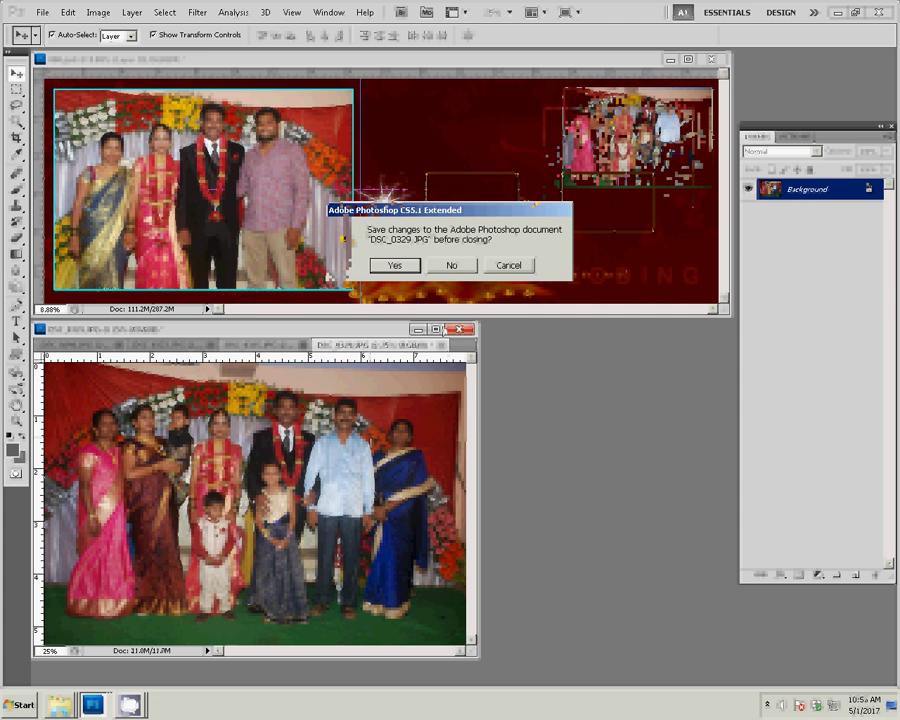
# Step: Close DSC_0329 without saving and resize the next photo to 8 inches wide
pyautogui.click(451, 265)
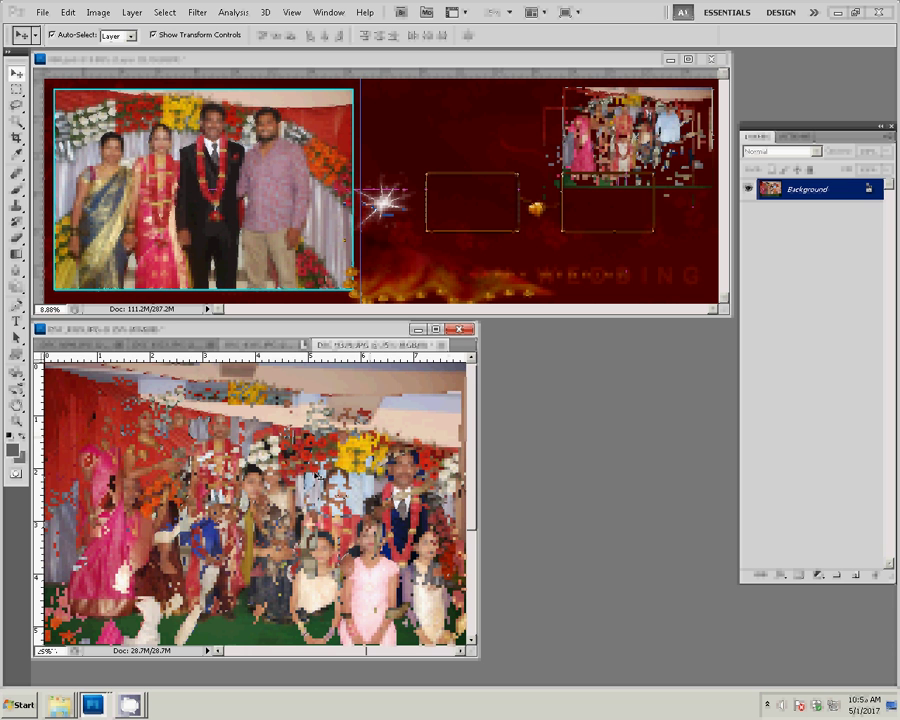
pyautogui.hotkey('ctrl', 'alt', 'i')
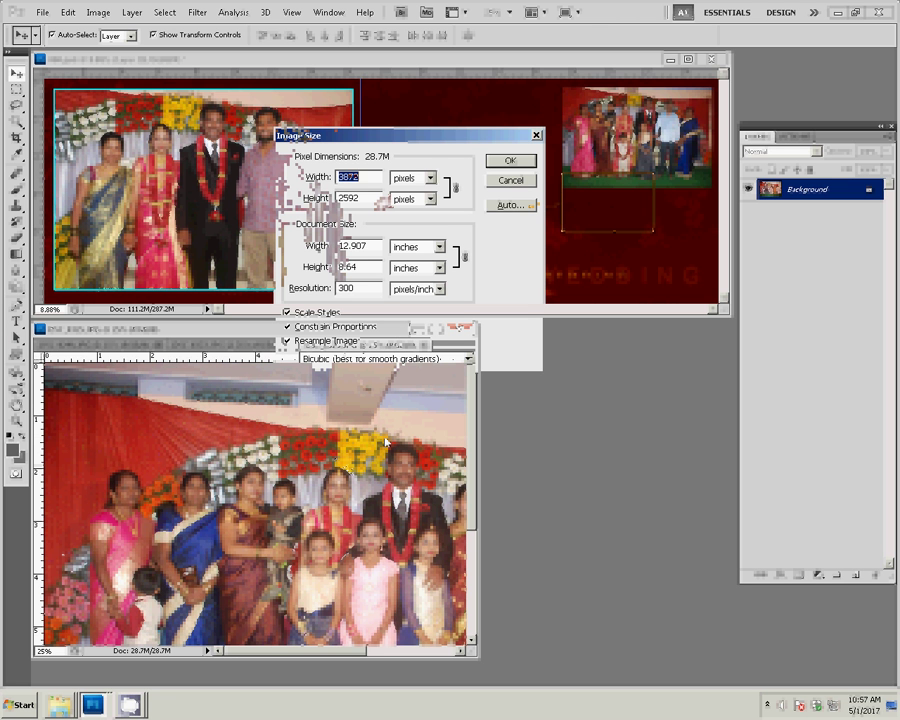
pyautogui.press('Tab')
pyautogui.press('Tab')
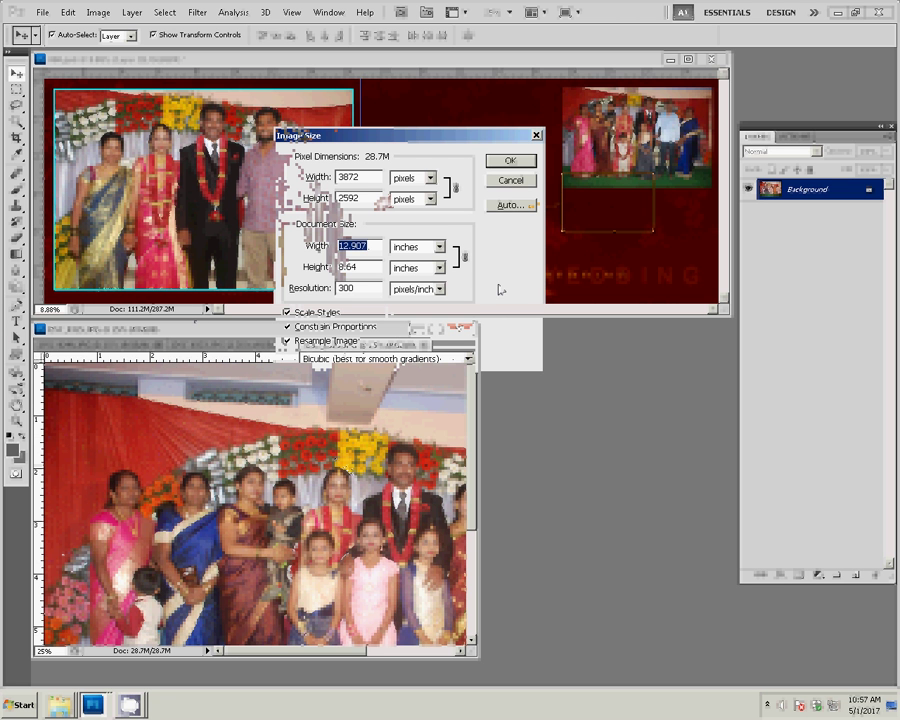
pyautogui.write('8')
pyautogui.click(510, 163)
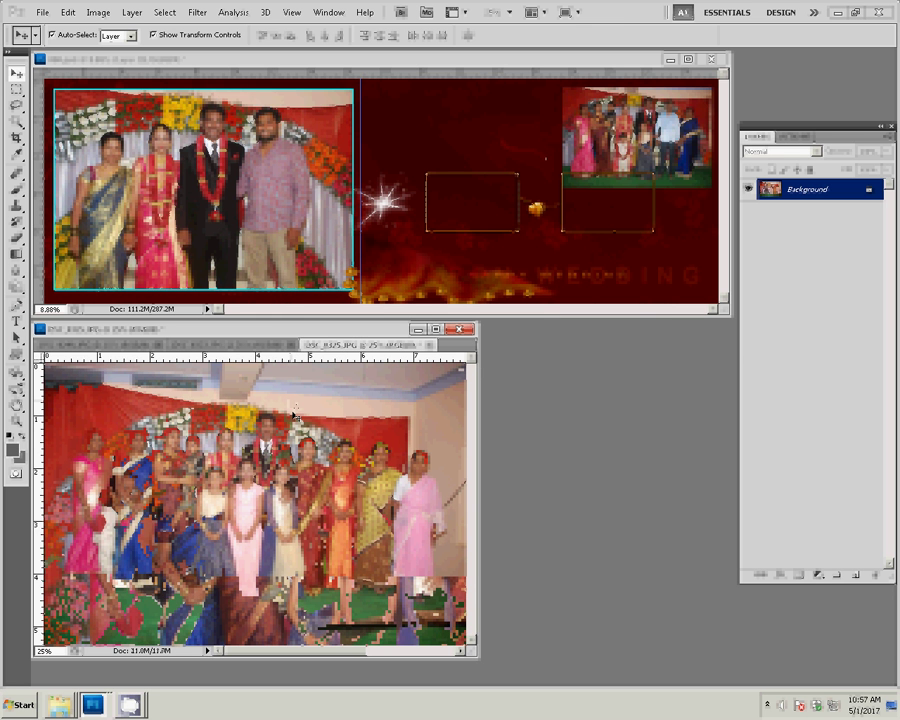
# Step: Place DSC_0325 in the spread's lower-right slot as Layer 29, then close its source photo
pyautogui.click(601, 243)
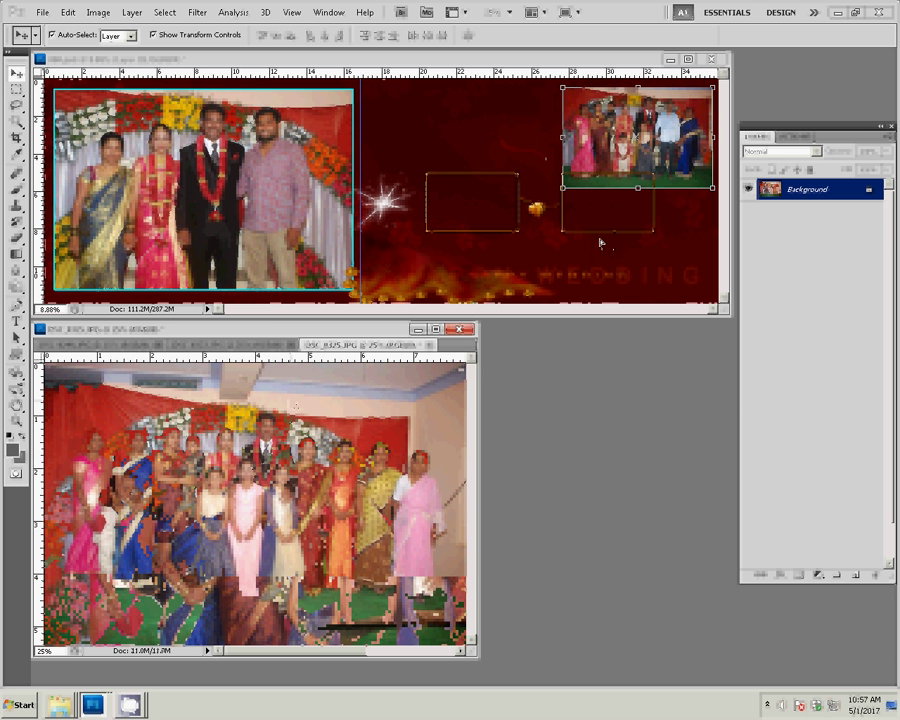
pyautogui.moveTo(601, 243); pyautogui.dragTo(710, 295)
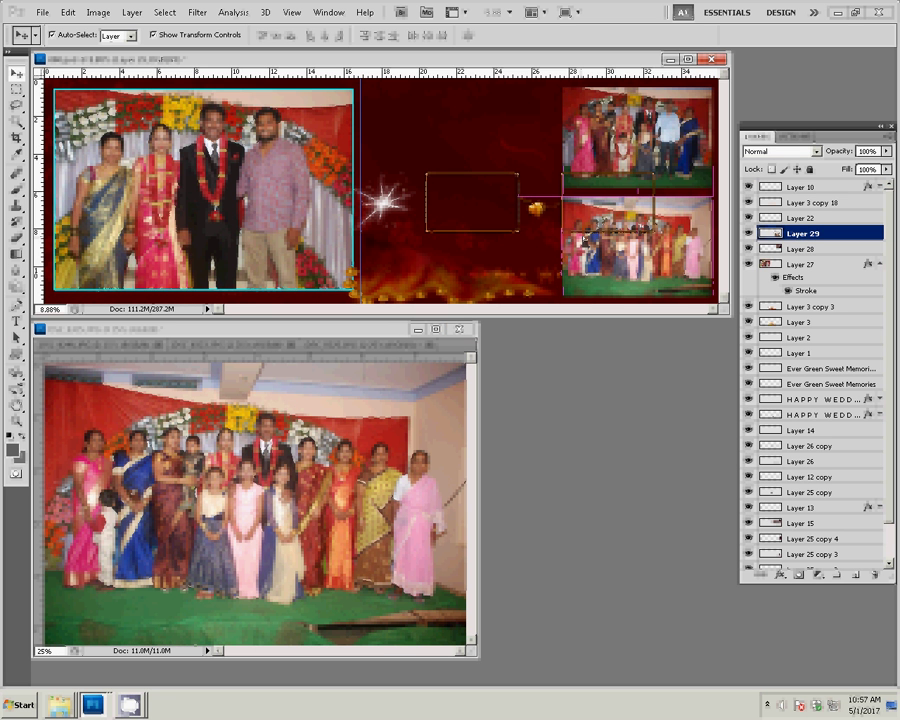
pyautogui.click(648, 181)
pyautogui.hotkey('ctrl', 'e')
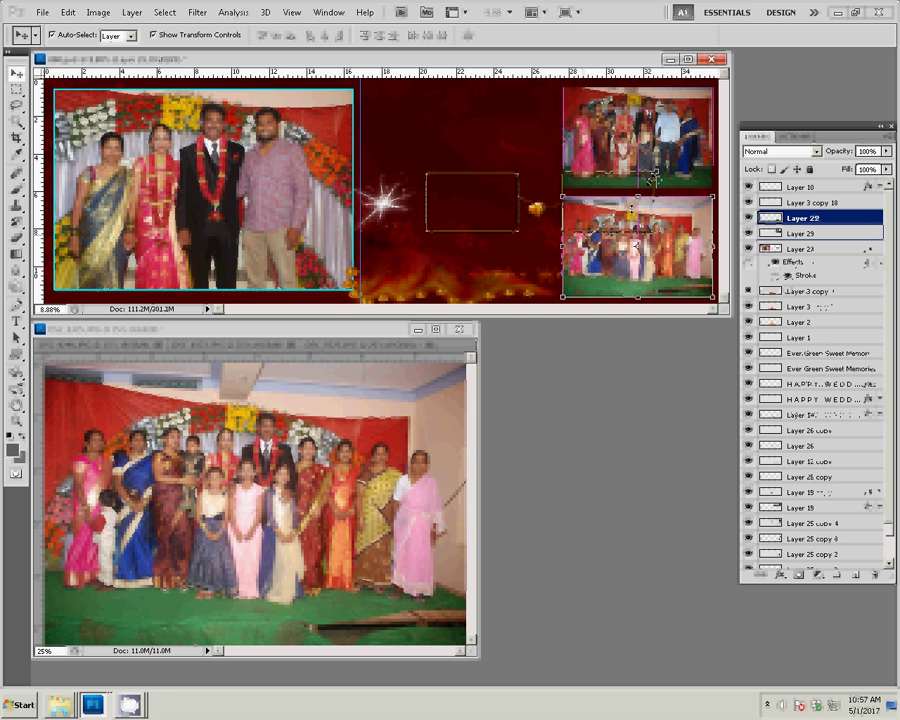
pyautogui.click(378, 344)
pyautogui.hotkey('ctrl', 'r')
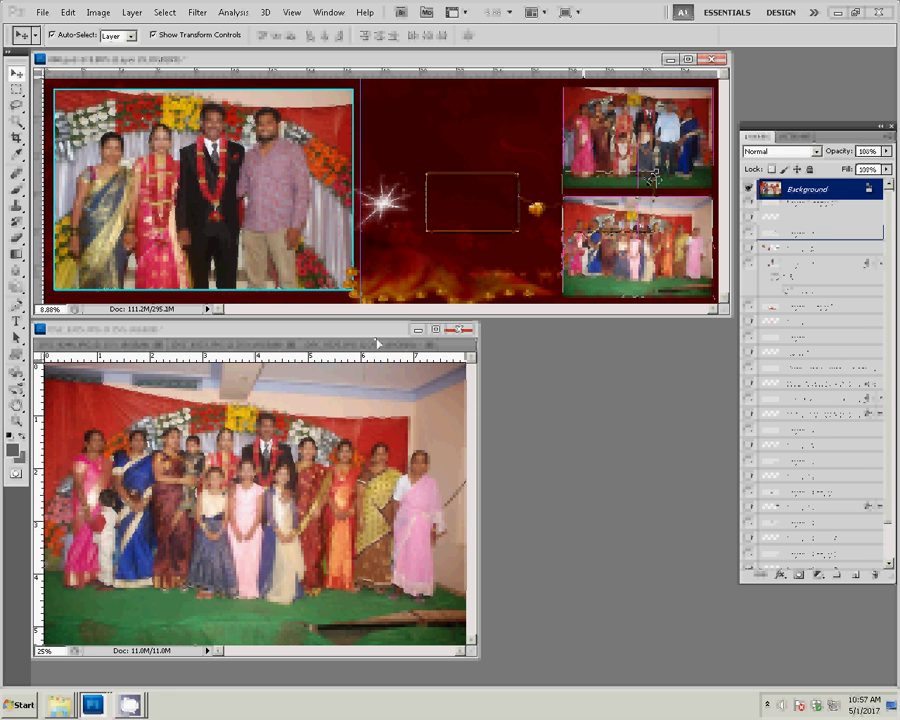
pyautogui.click(460, 329)
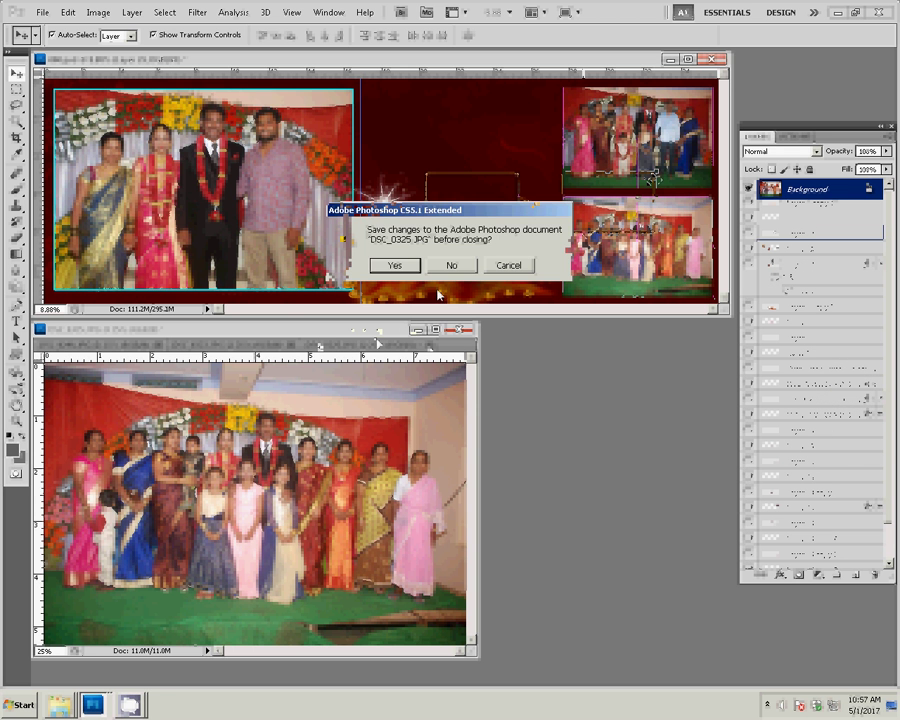
# Step: Close DSC_0325 without saving and resize the next photo to 8 inches wide
pyautogui.click(452, 262)
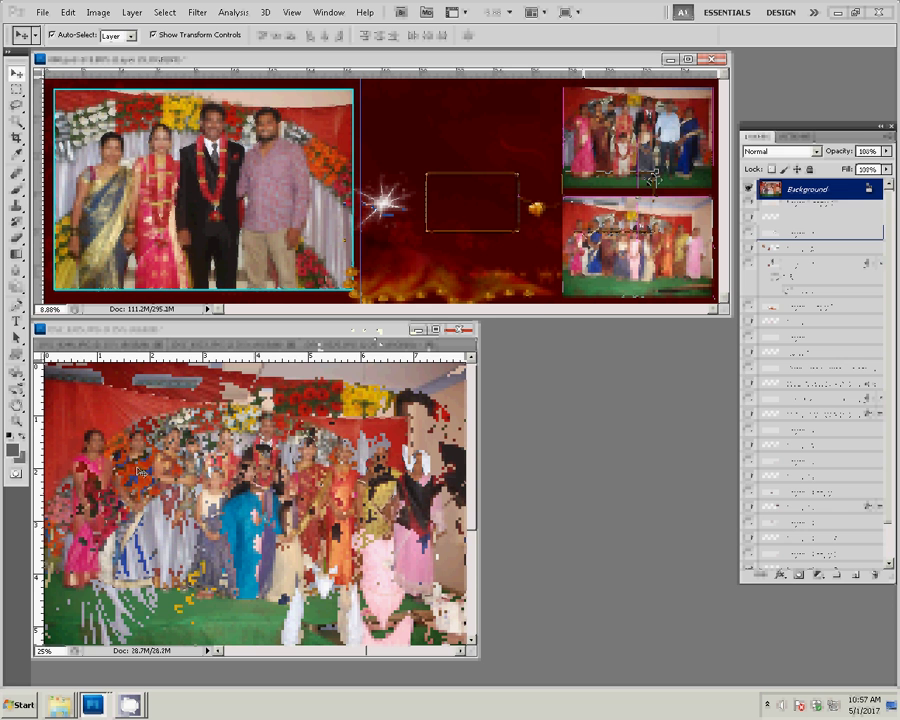
pyautogui.hotkey('ctrl', 'alt', 'i')
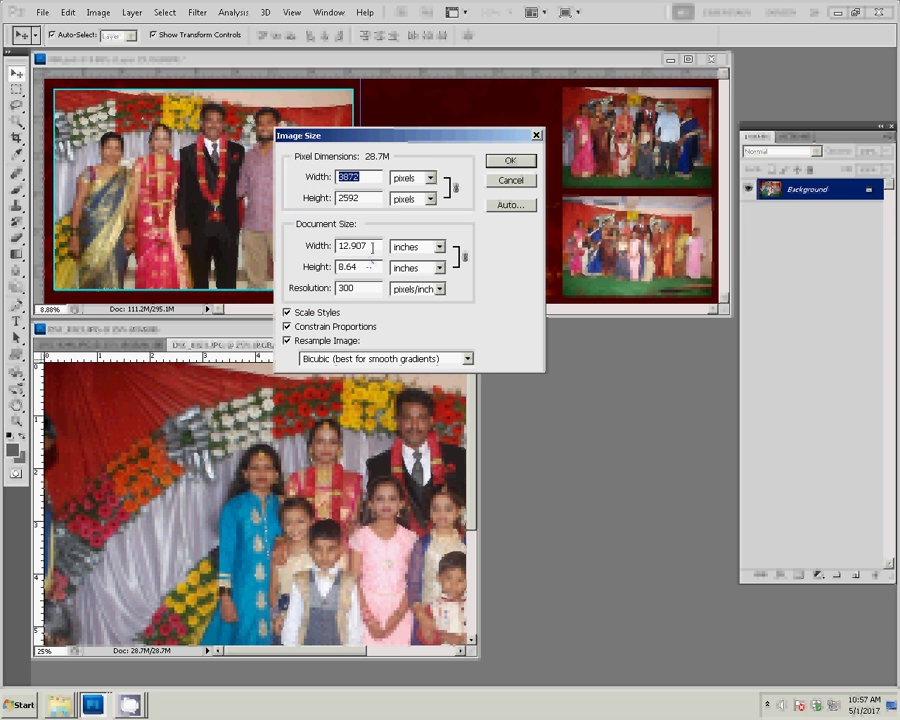
pyautogui.doubleClick(352, 246)
pyautogui.write('8')
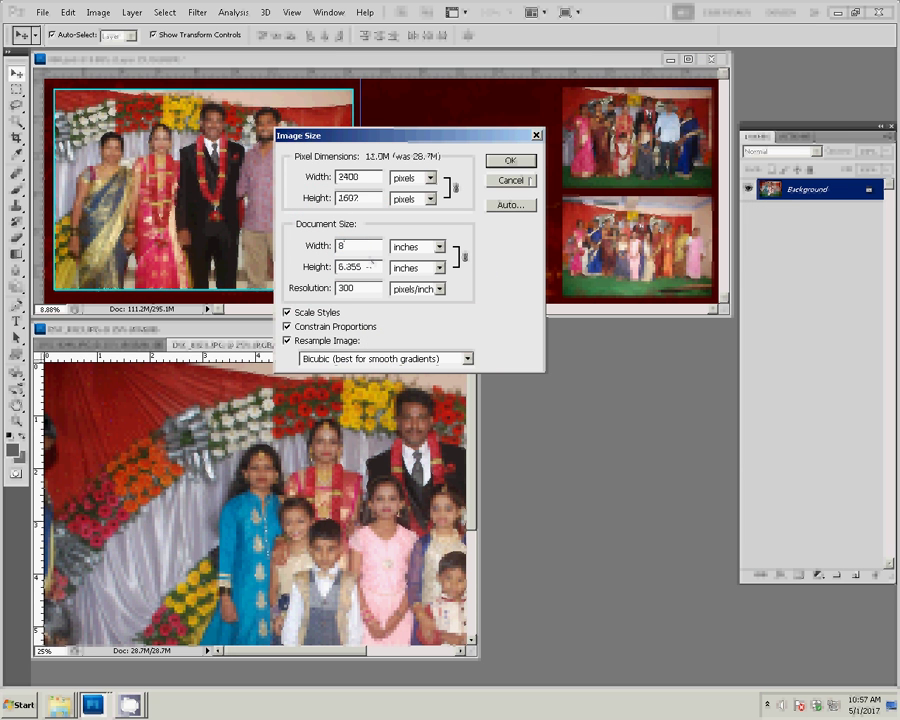
pyautogui.click(526, 163)
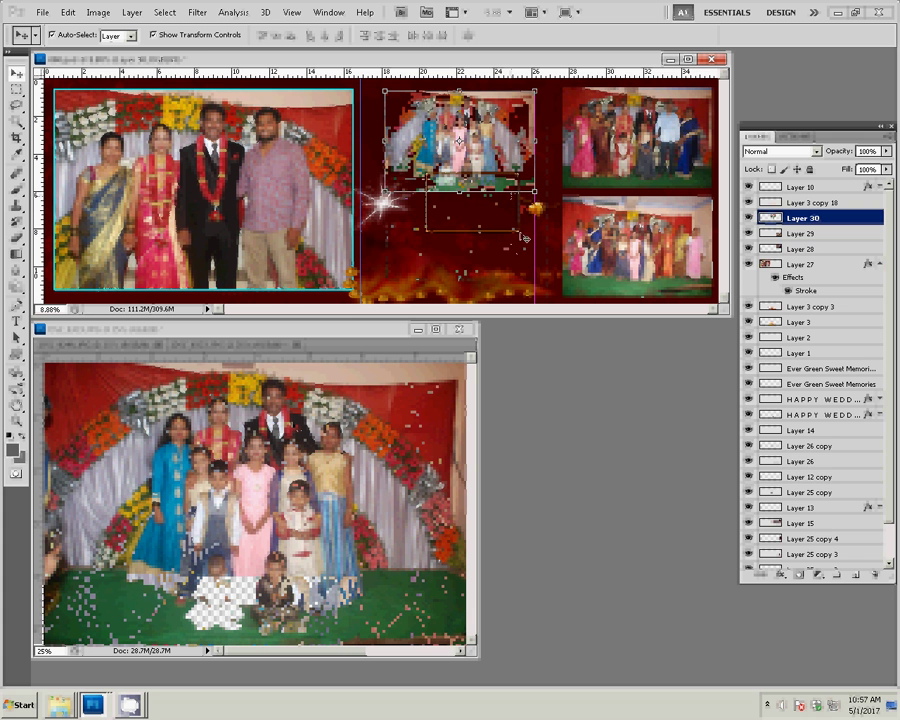
# Step: Position the new photo, Layer 30, in the right page's top-middle slot
pyautogui.click(517, 235)
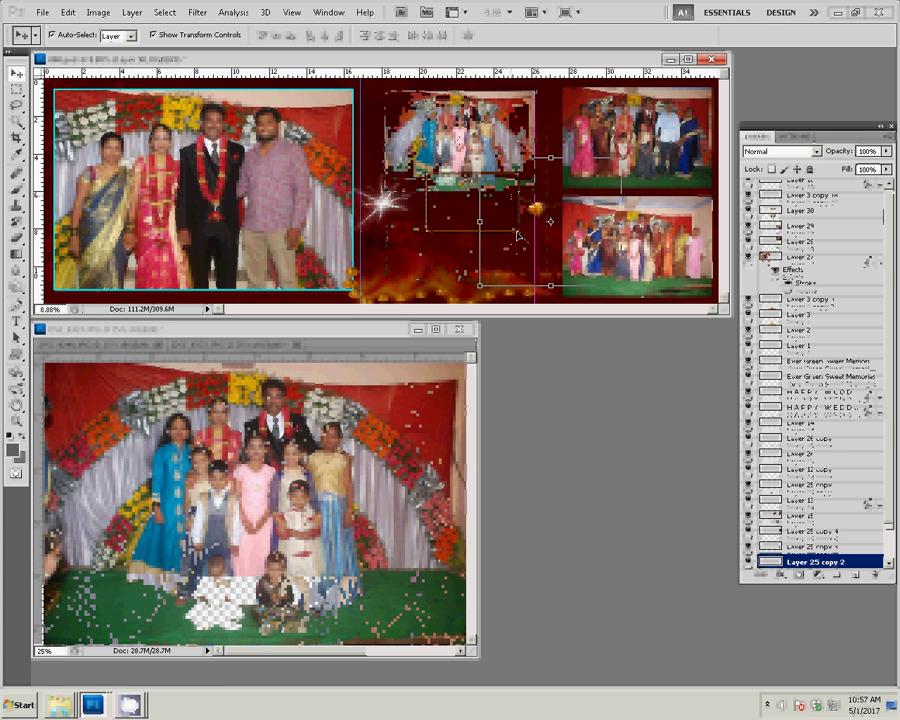
pyautogui.click(432, 181)
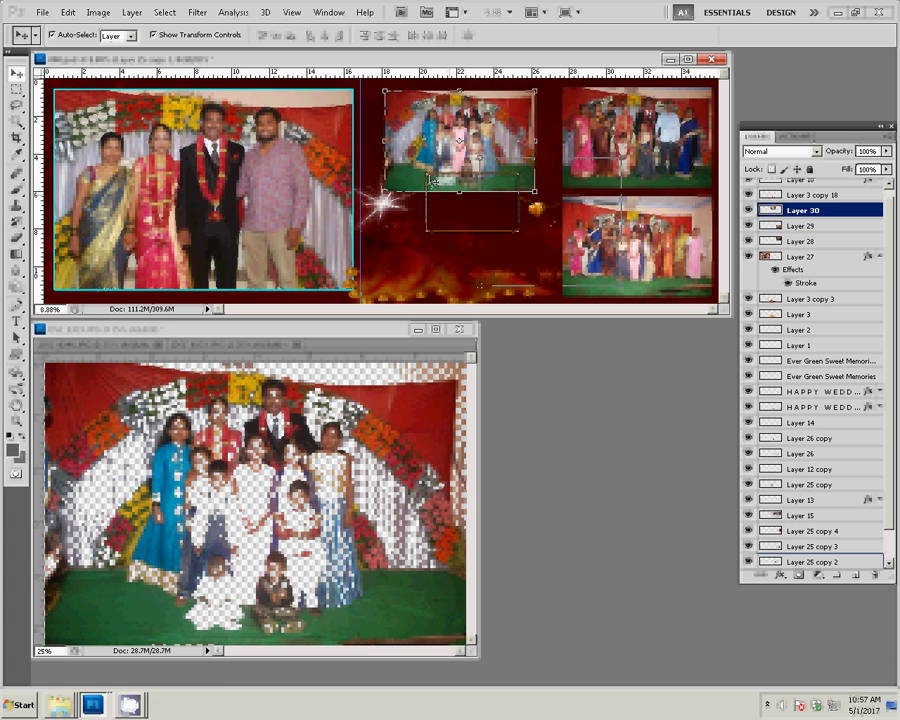
pyautogui.click(430, 236)
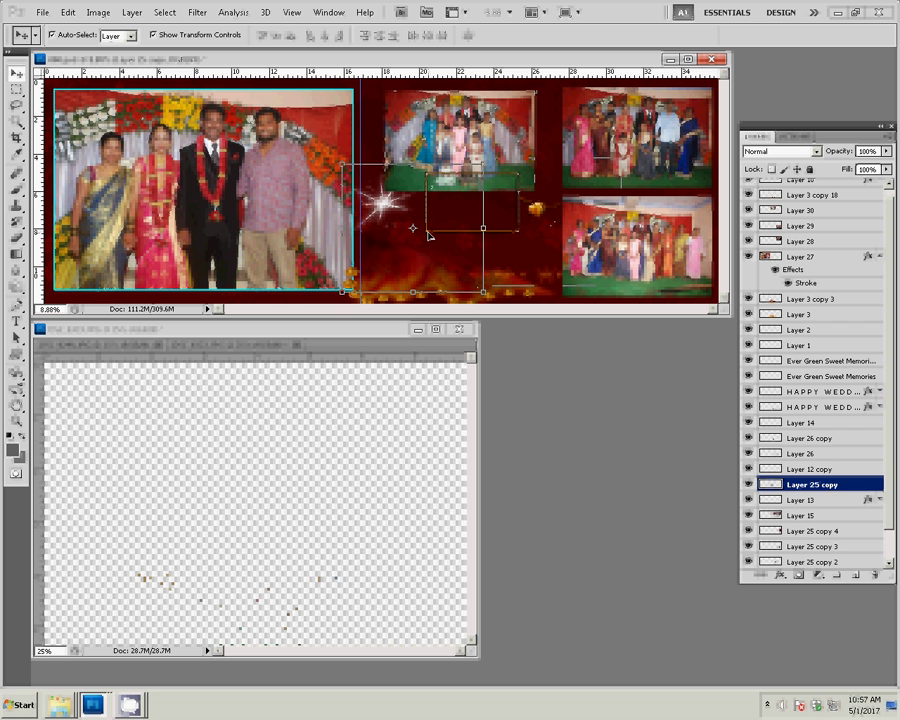
pyautogui.click(467, 238)
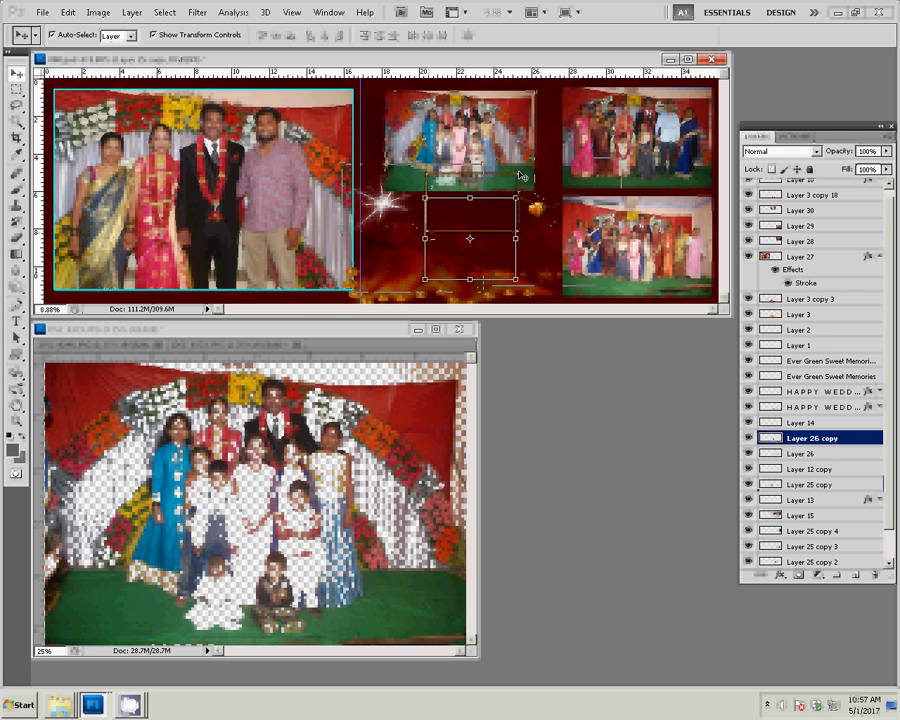
pyautogui.click(520, 178)
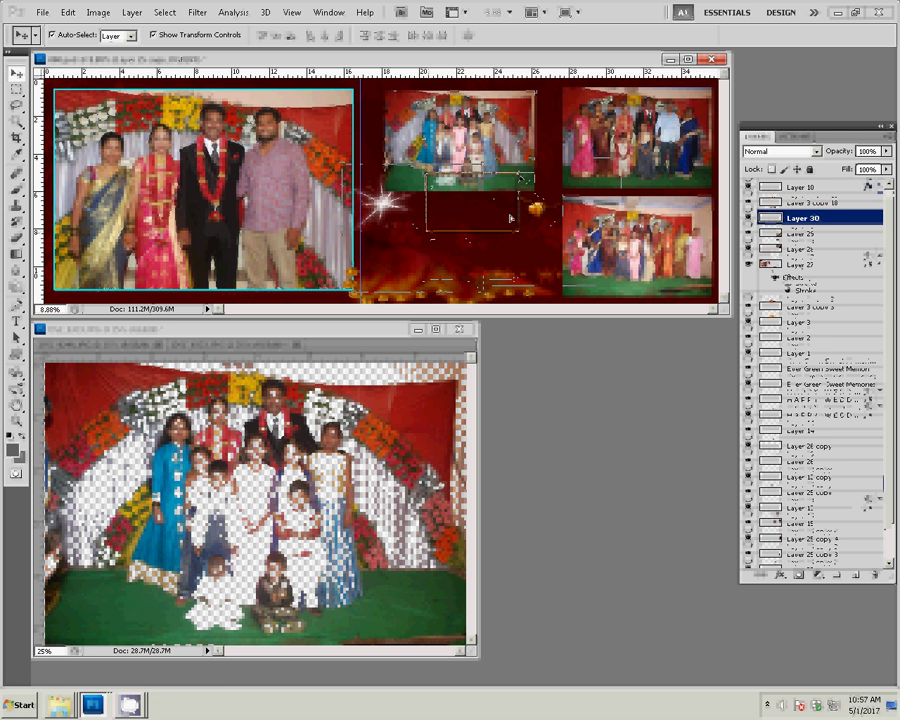
pyautogui.moveTo(520, 178); pyautogui.dragTo(511, 220)
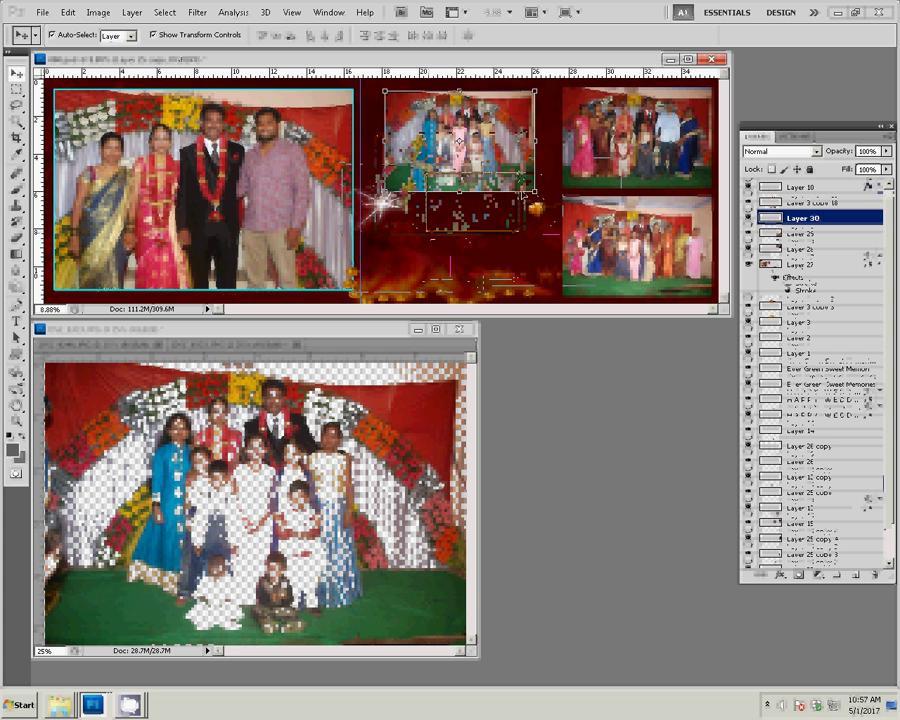
pyautogui.click(497, 249)
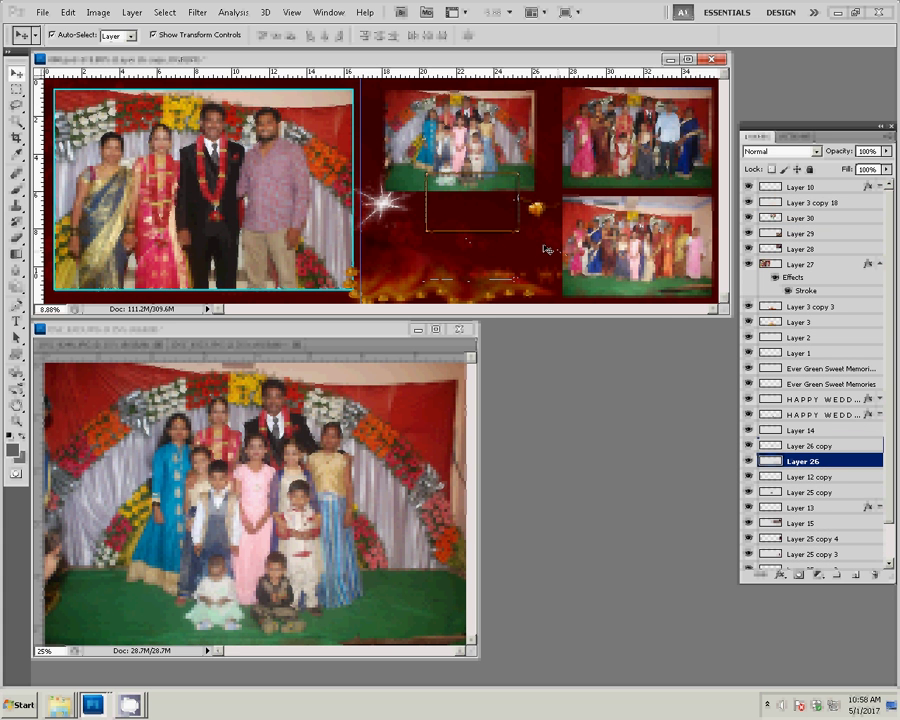
pyautogui.click(432, 181)
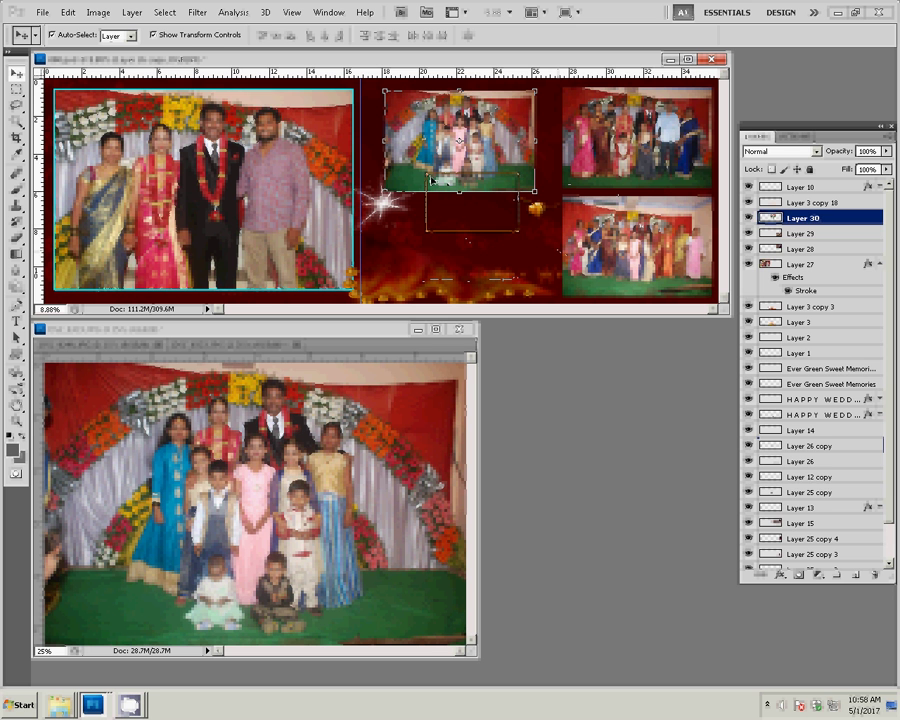
pyautogui.click(470, 212)
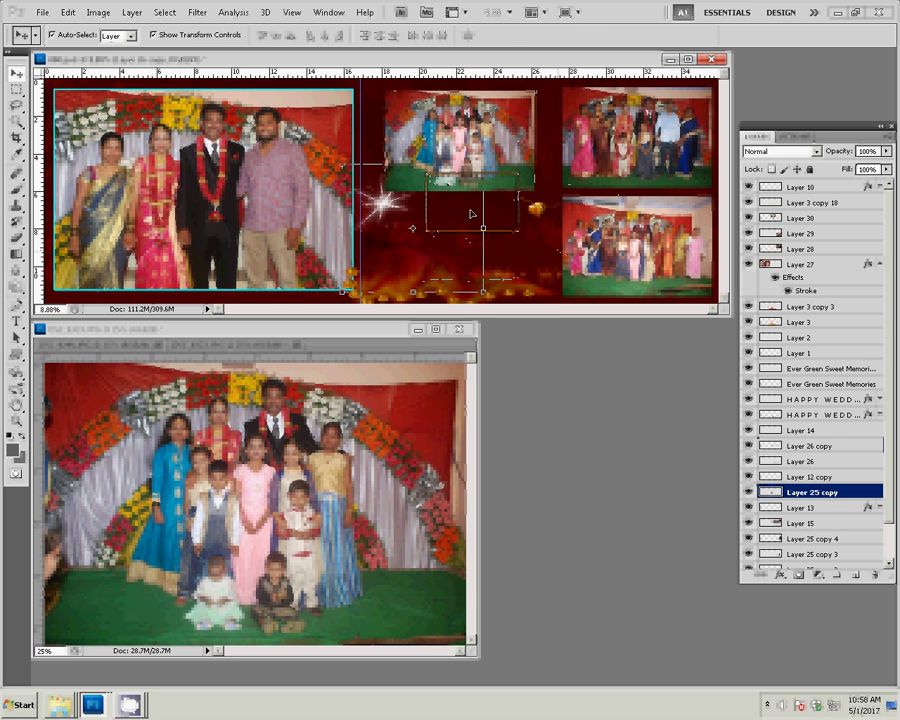
# Step: Zoom into the empty frame below the photo, hide Layer 10 to inspect it, then zoom out
pyautogui.press('z')
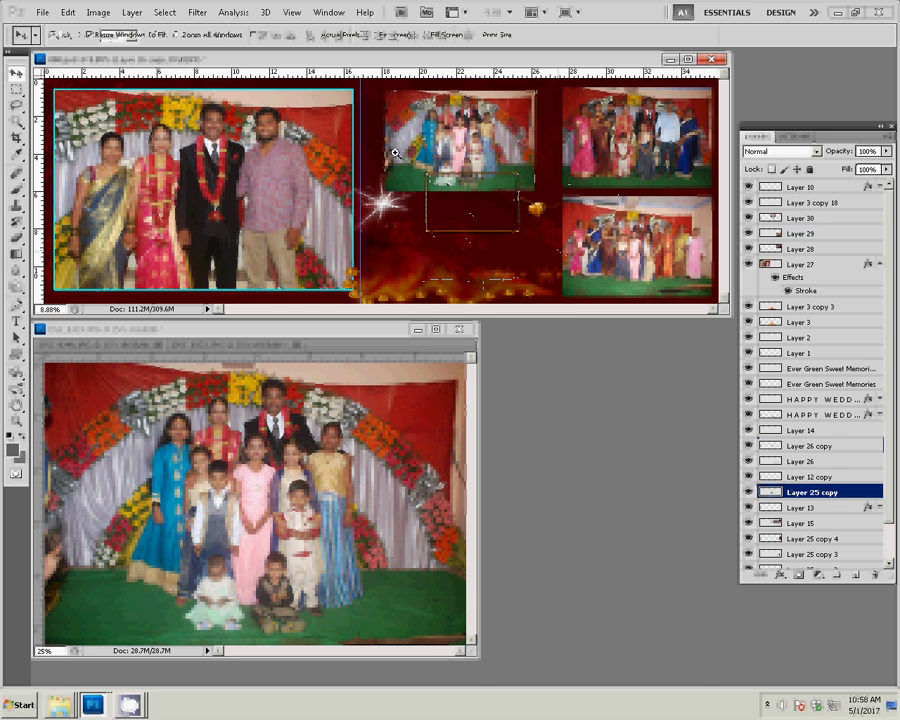
pyautogui.moveTo(395, 152); pyautogui.dragTo(361, 238)
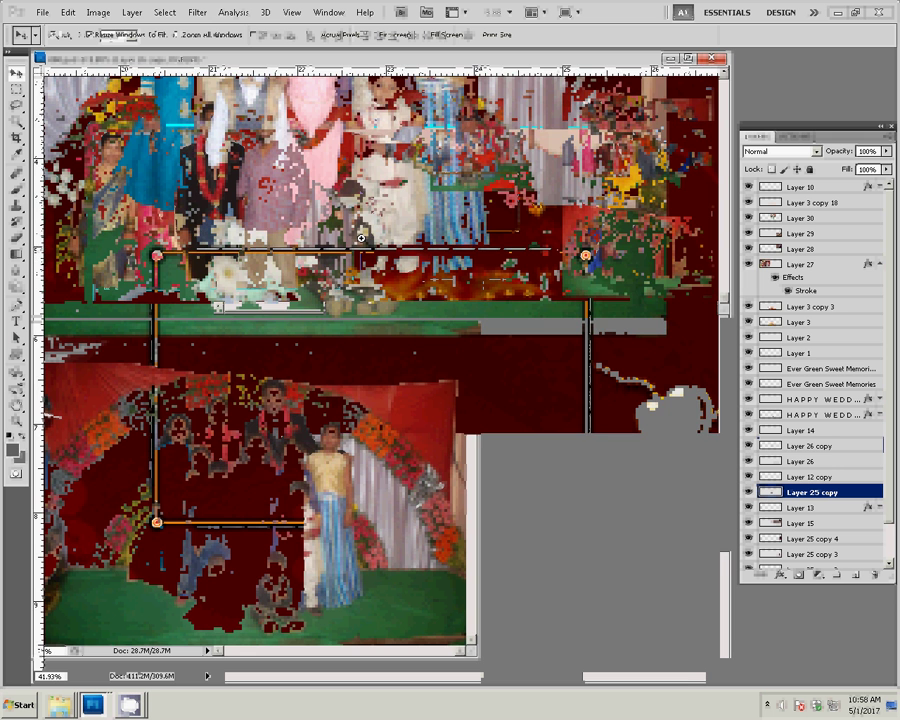
pyautogui.press('v')
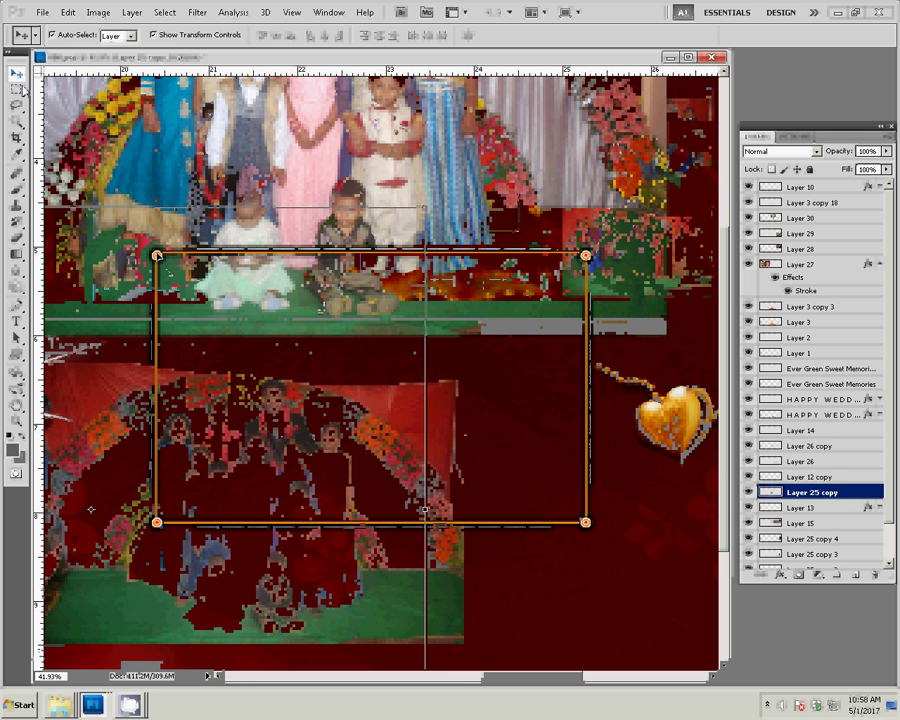
pyautogui.click(580, 272)
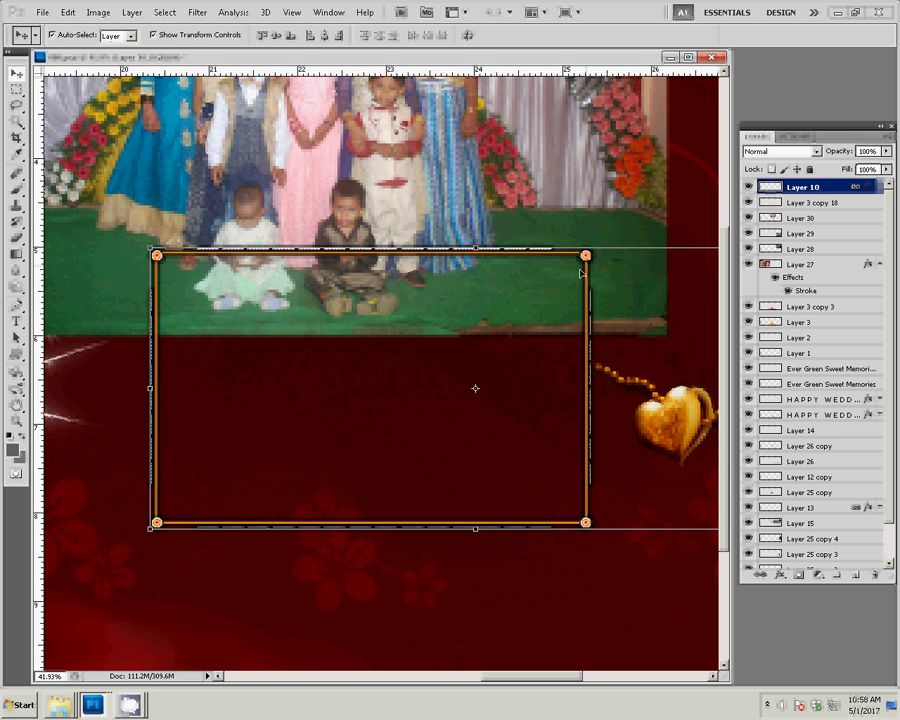
pyautogui.click(748, 187)
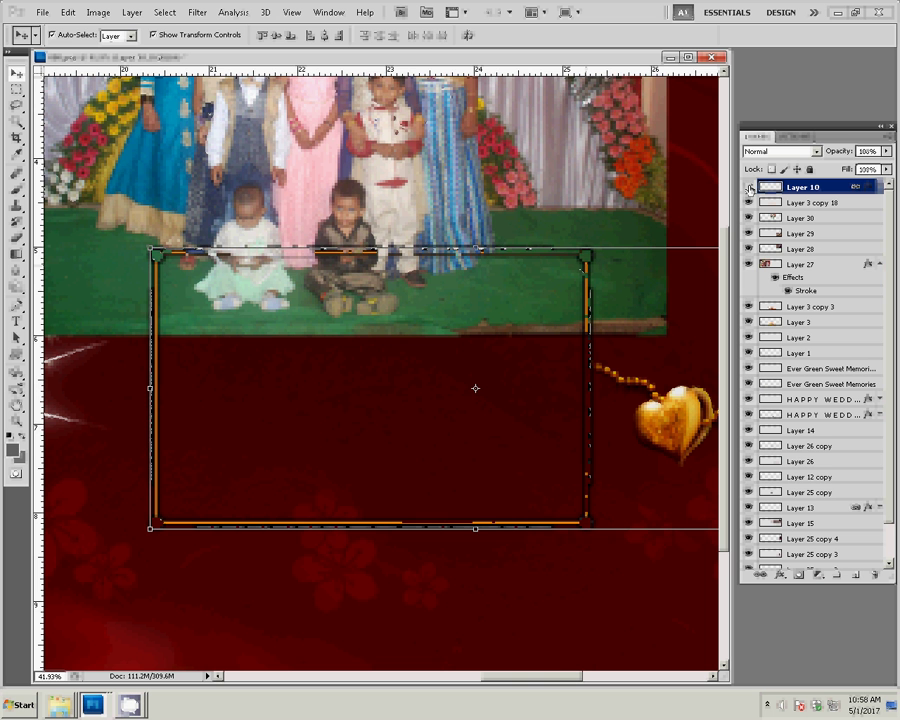
pyautogui.press('z')
pyautogui.rightClick(378, 307)
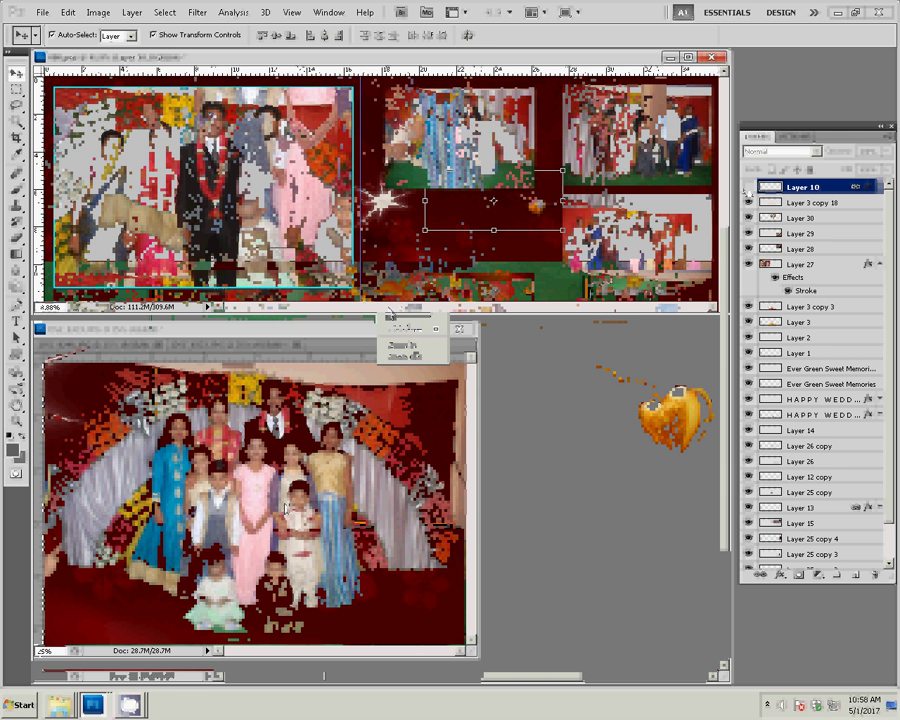
# Step: Discard DSC_0323, resize the couple-with-child photo to 8 inches wide, and place it lower-middle
pyautogui.click(459, 328)
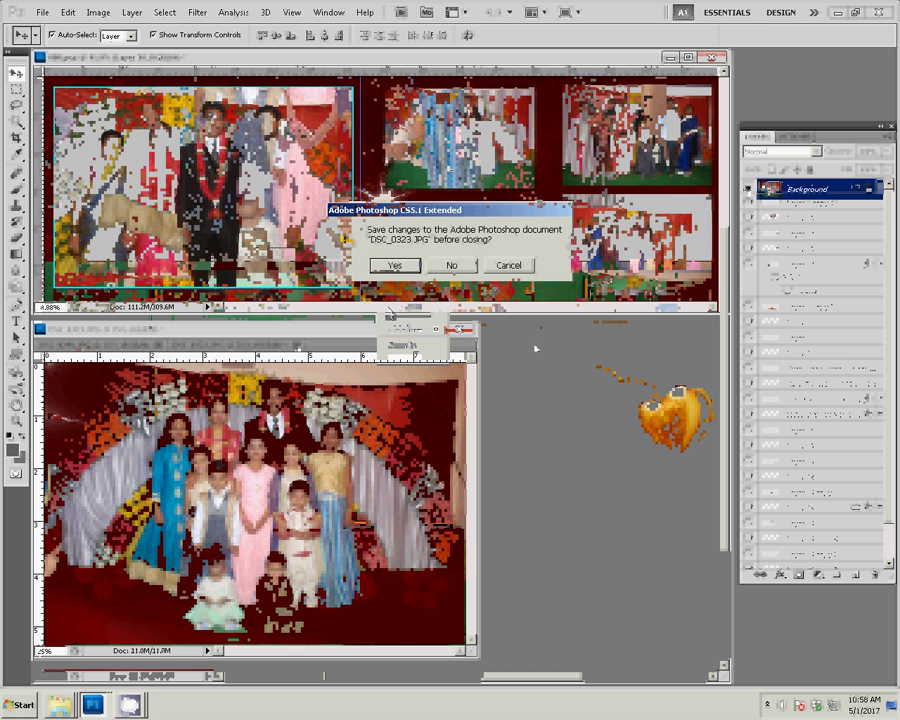
pyautogui.click(453, 267)
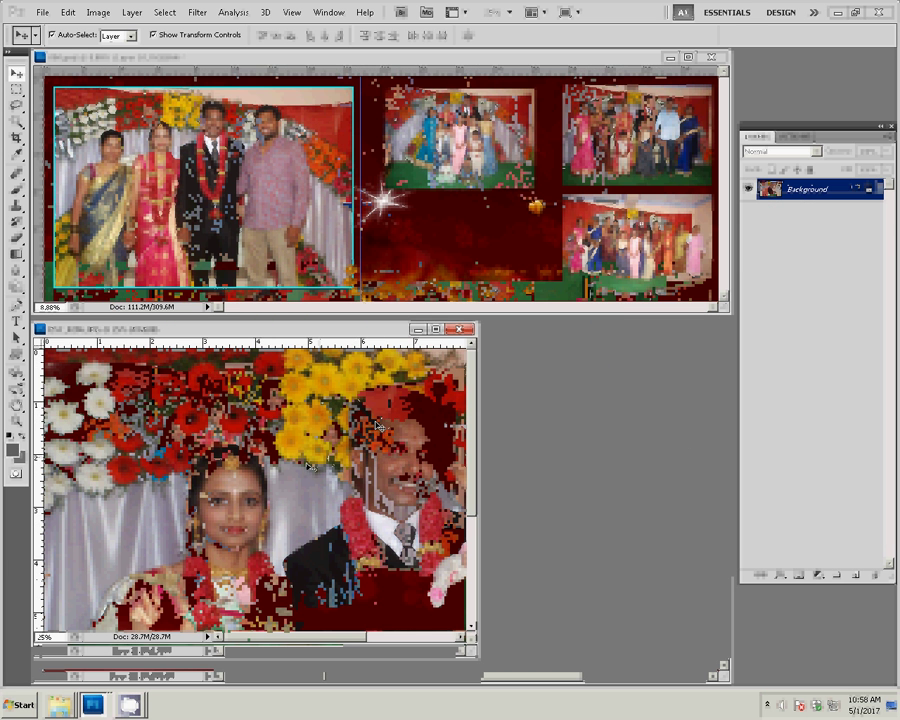
pyautogui.hotkey('ctrl', 'alt', 'i')
pyautogui.moveTo(376, 246); pyautogui.dragTo(335, 246)
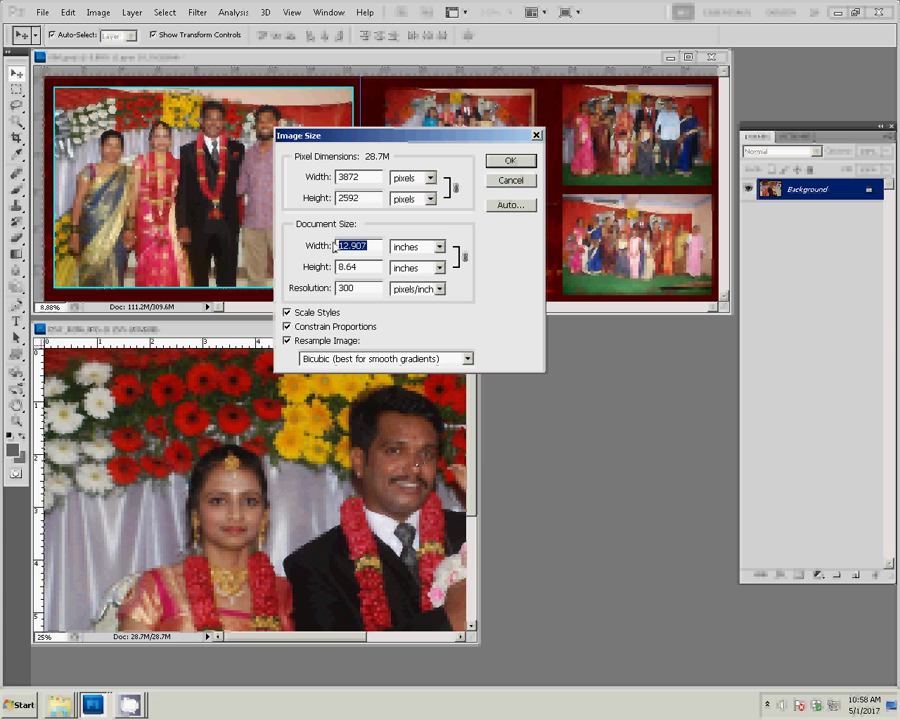
pyautogui.write('8')
pyautogui.click(505, 165)
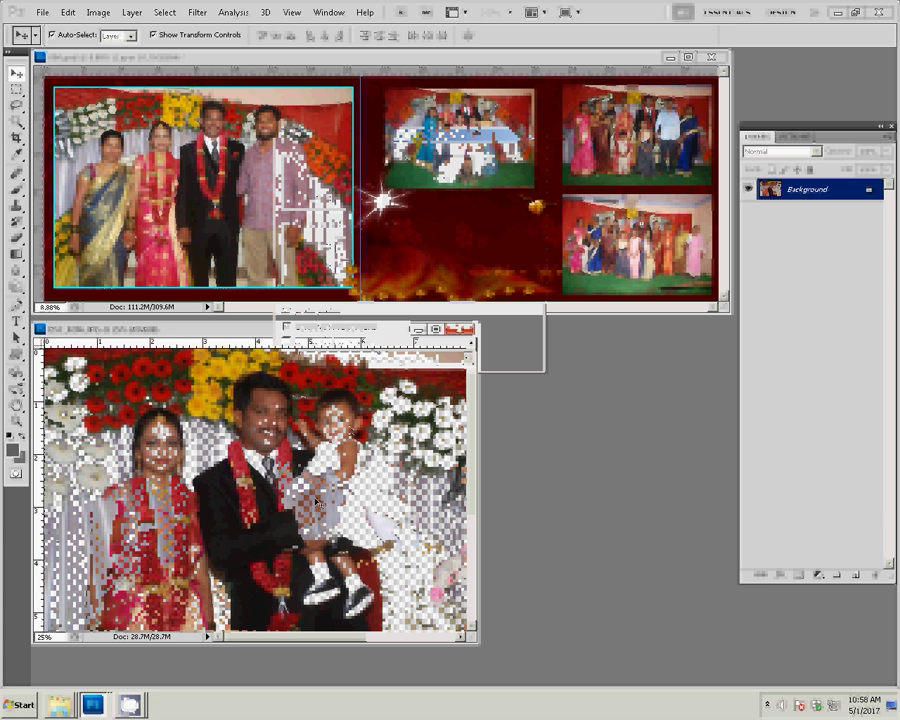
pyautogui.moveTo(224, 354); pyautogui.dragTo(497, 222)
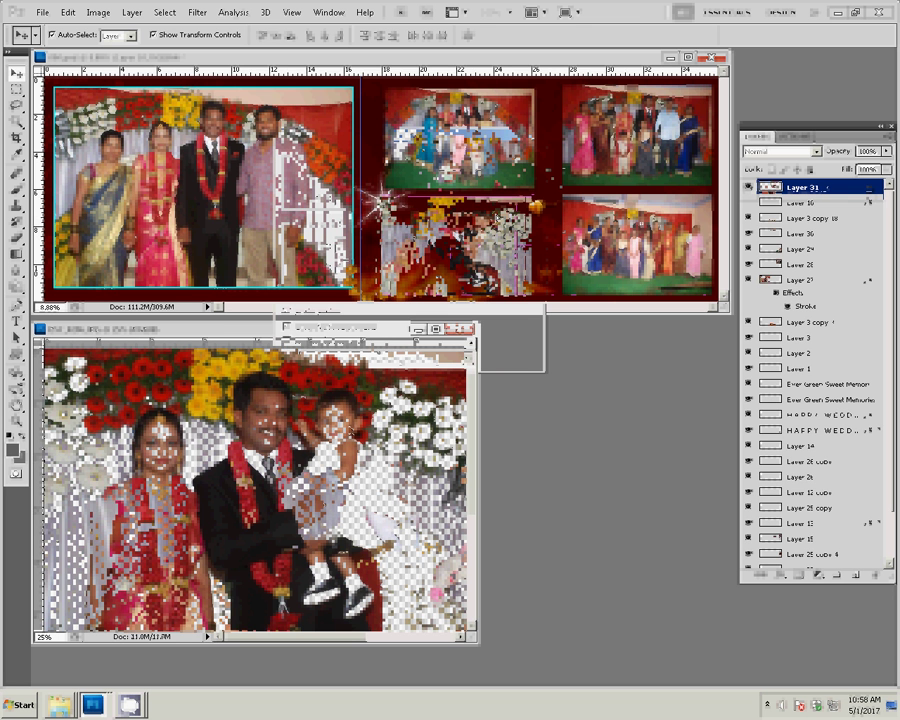
pyautogui.moveTo(500, 218); pyautogui.dragTo(500, 213)
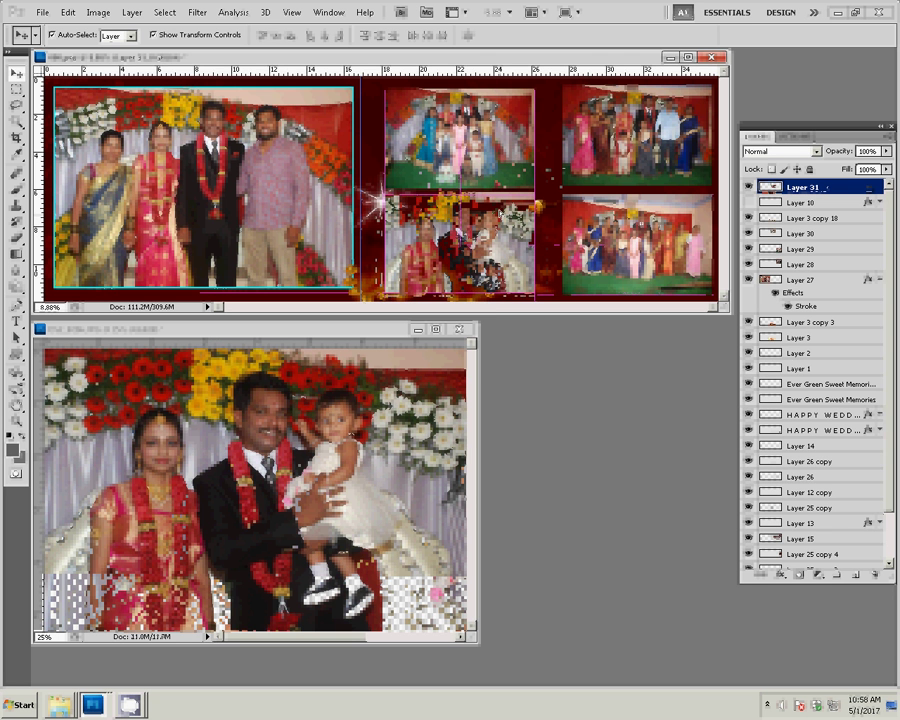
# Step: Add a 22 px cyan outside Stroke effect to Layer 30's upper-middle photo
pyautogui.doubleClick(490, 126)
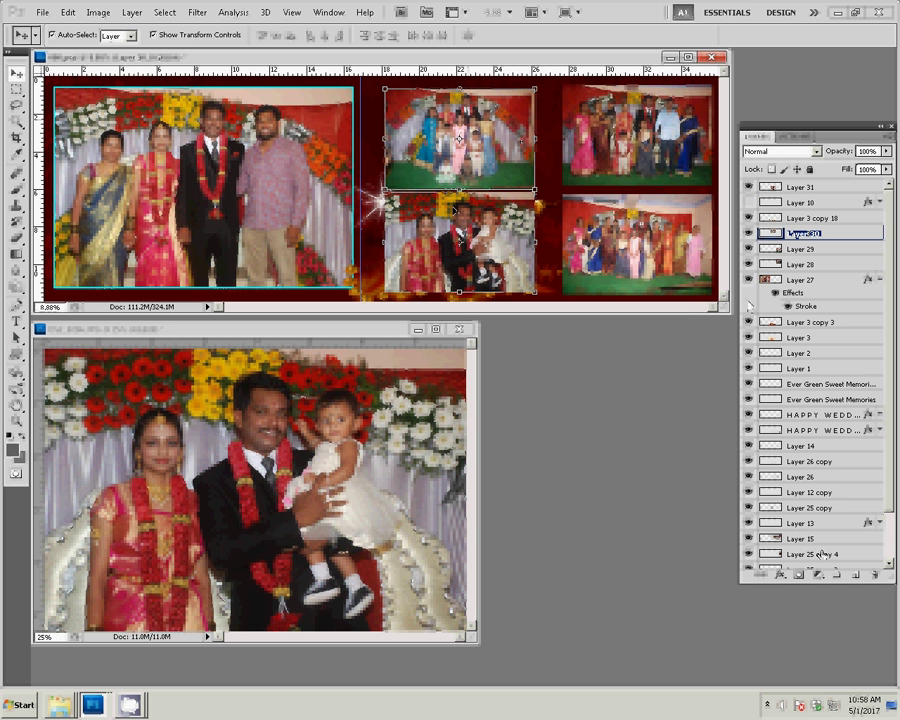
pyautogui.click(778, 575)
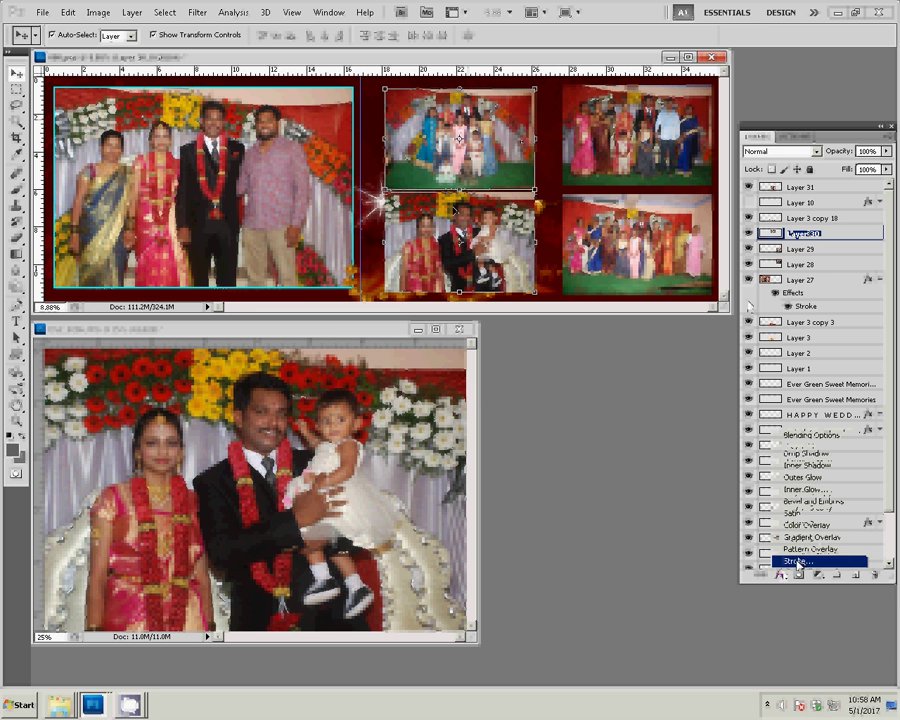
pyautogui.click(797, 561)
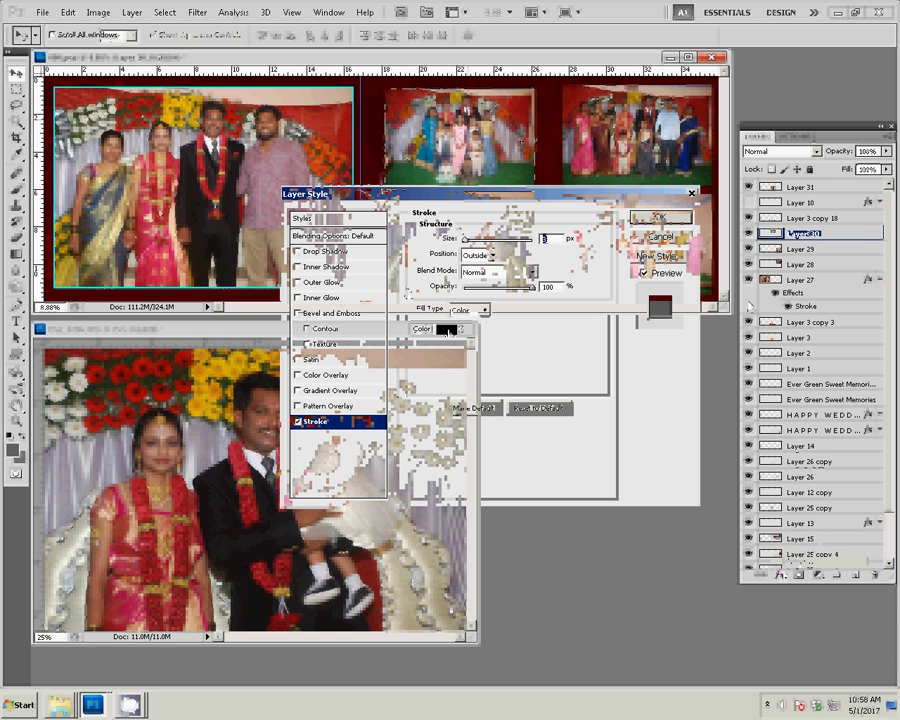
pyautogui.click(447, 328)
pyautogui.click(185, 168)
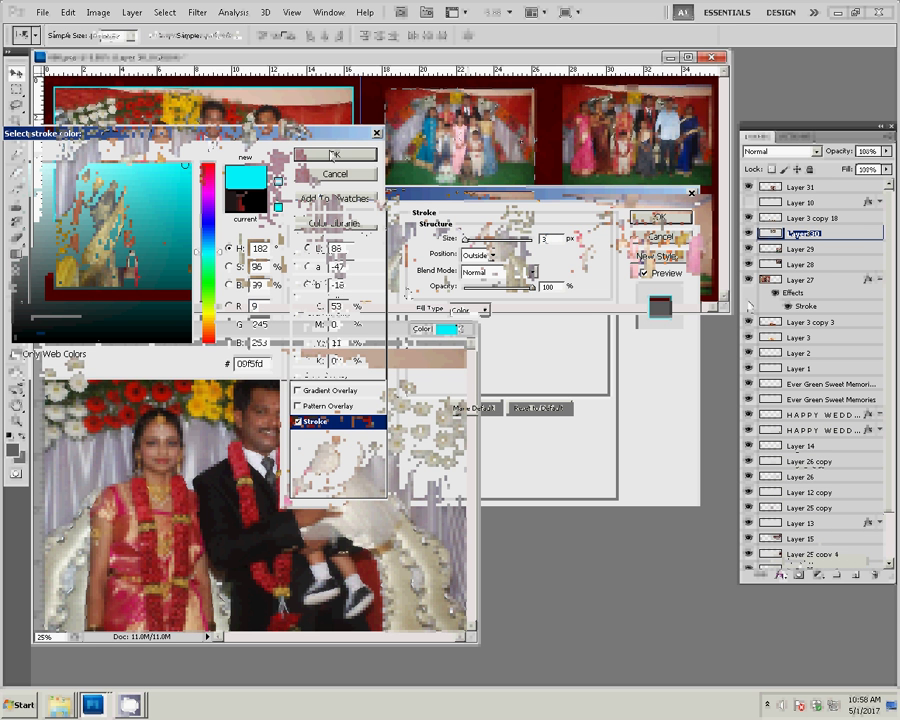
pyautogui.click(335, 154)
pyautogui.click(544, 240)
pyautogui.write('22')
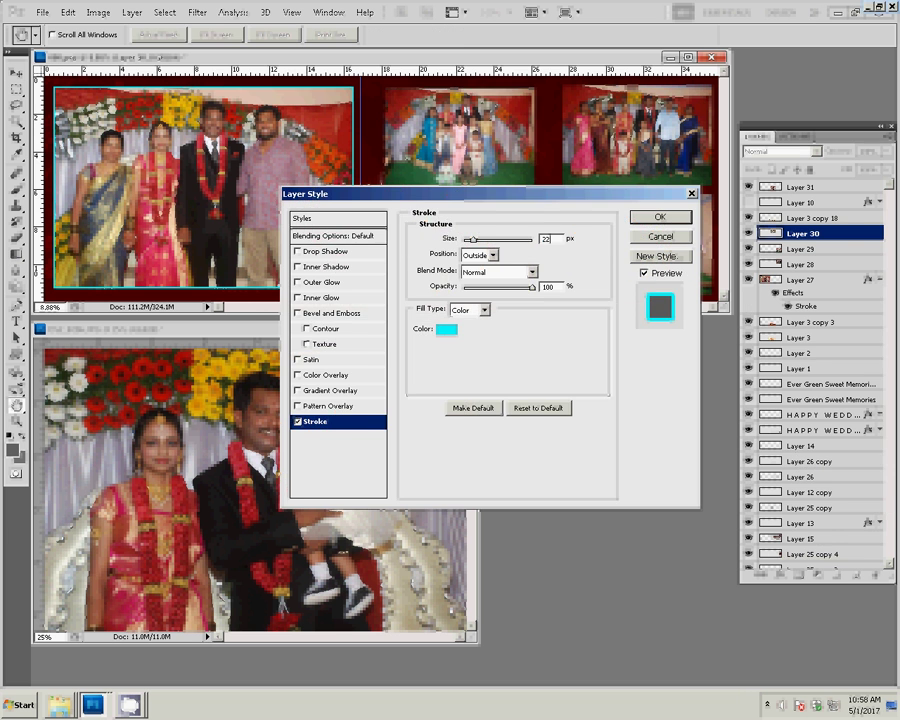
pyautogui.click(660, 216)
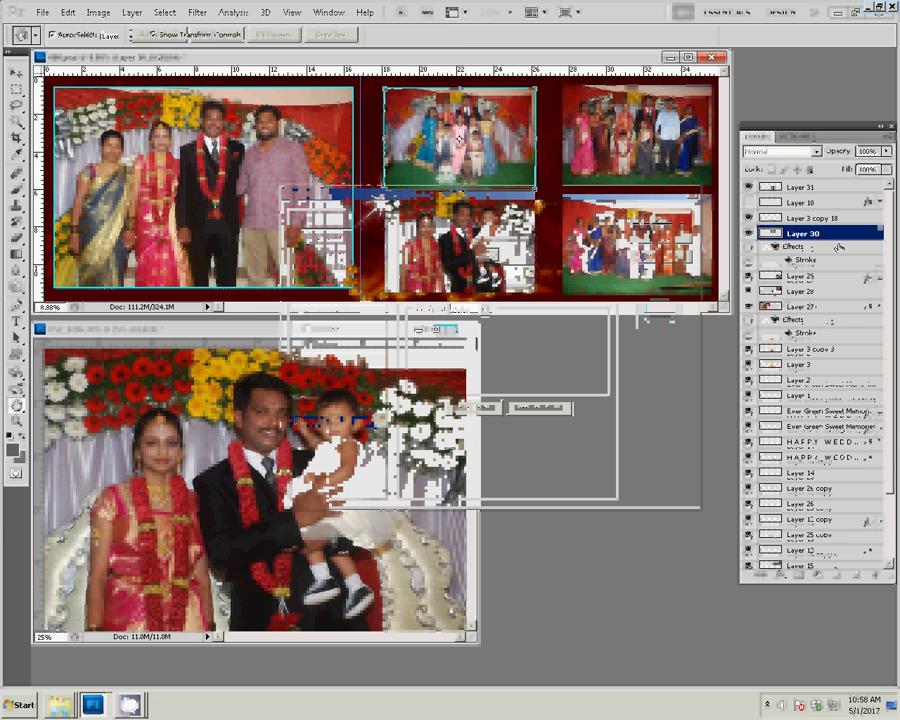
# Step: Copy Layer 30's stroke style and paste it onto Layer 31's lower-middle photo
pyautogui.rightClick(838, 238)
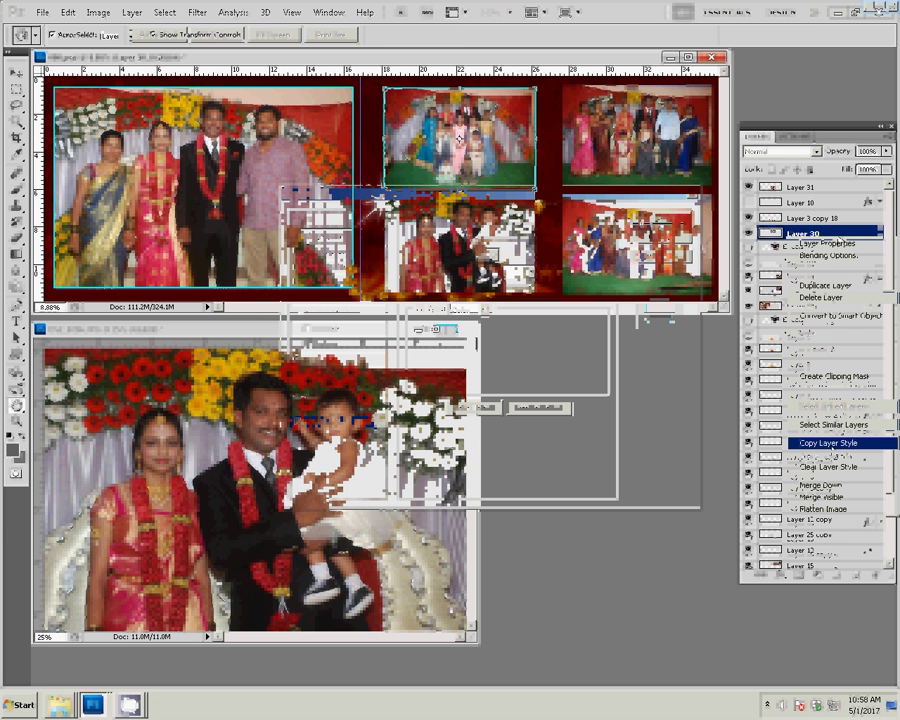
pyautogui.click(830, 441)
pyautogui.click(800, 187)
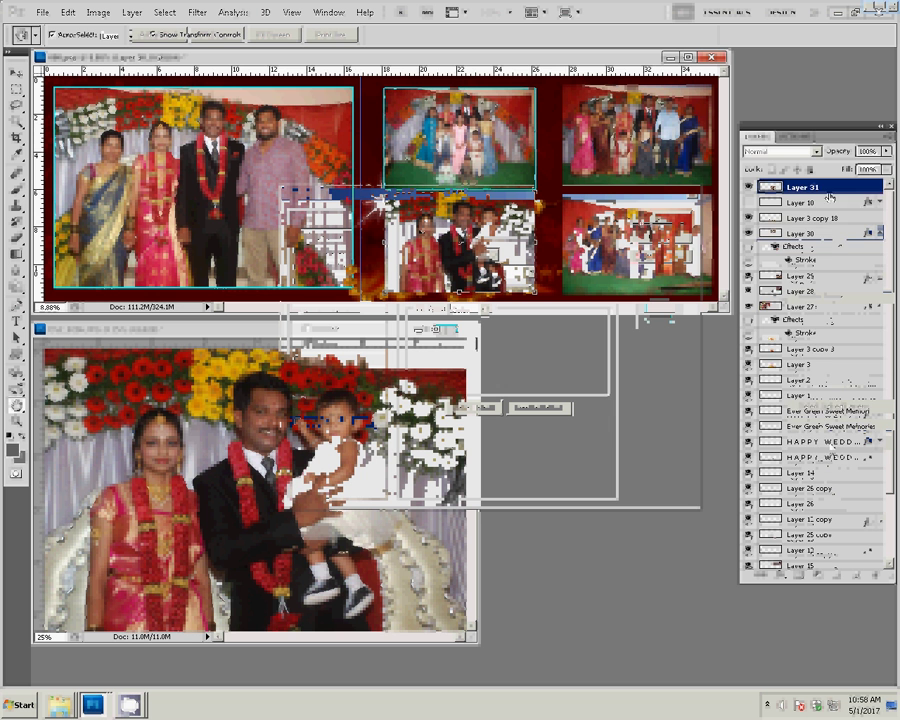
pyautogui.rightClick(790, 187)
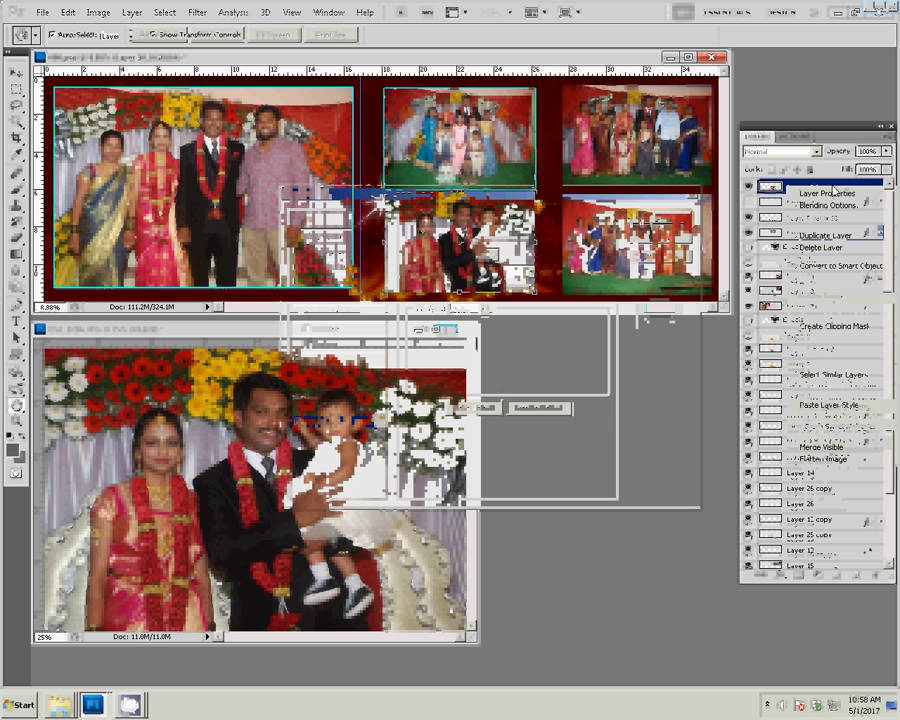
pyautogui.click(829, 406)
# Step: Paste the cyan stroke onto Layers 28 and 29, the top-right and bottom-right photos
pyautogui.click(800, 317)
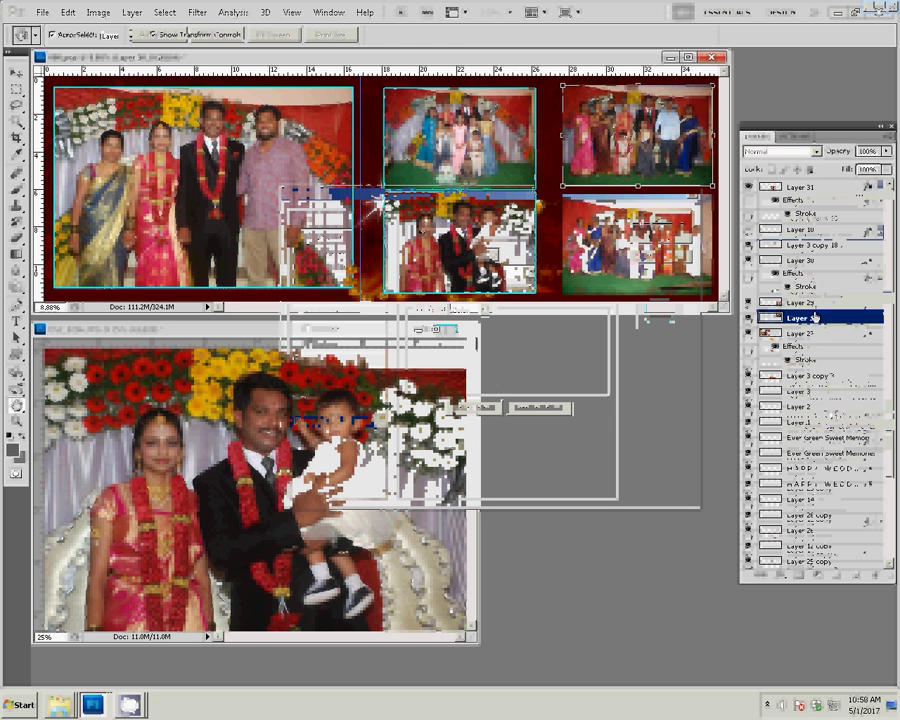
pyautogui.rightClick(792, 317)
pyautogui.click(820, 532)
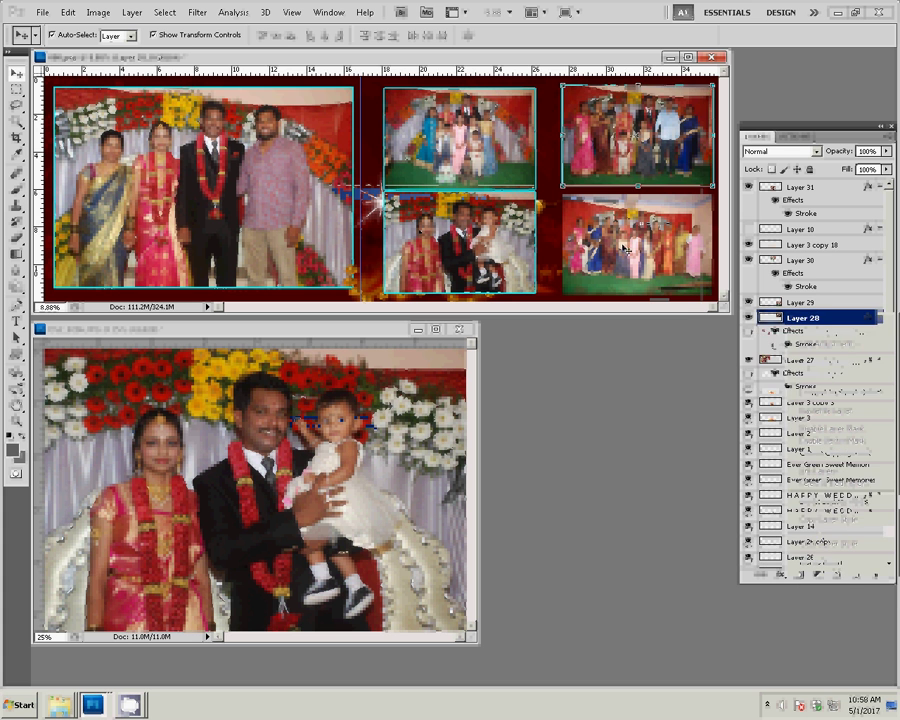
pyautogui.click(815, 302)
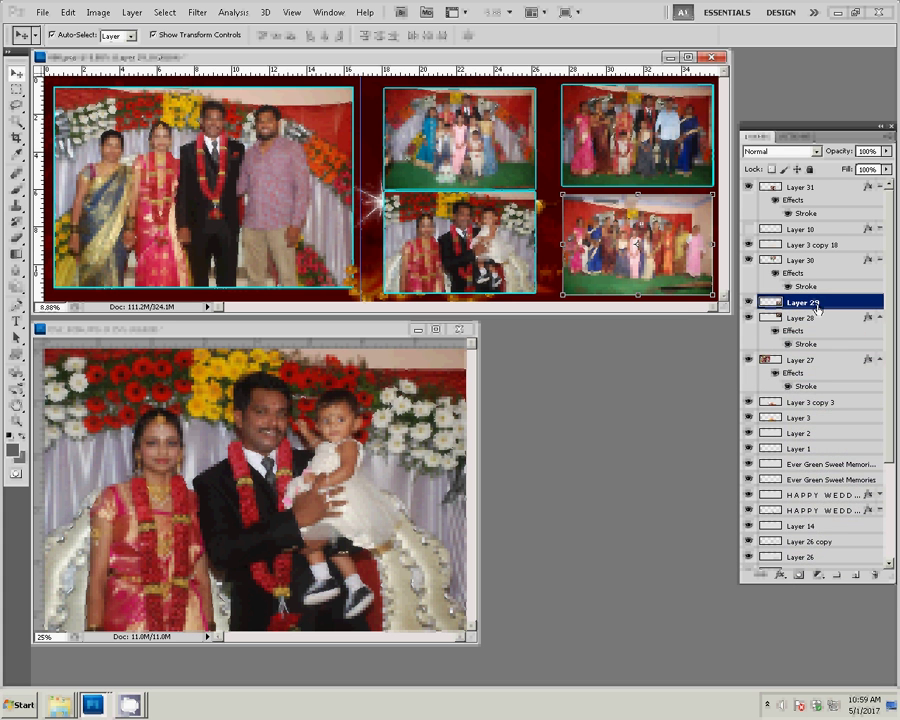
pyautogui.rightClick(817, 308)
pyautogui.click(826, 528)
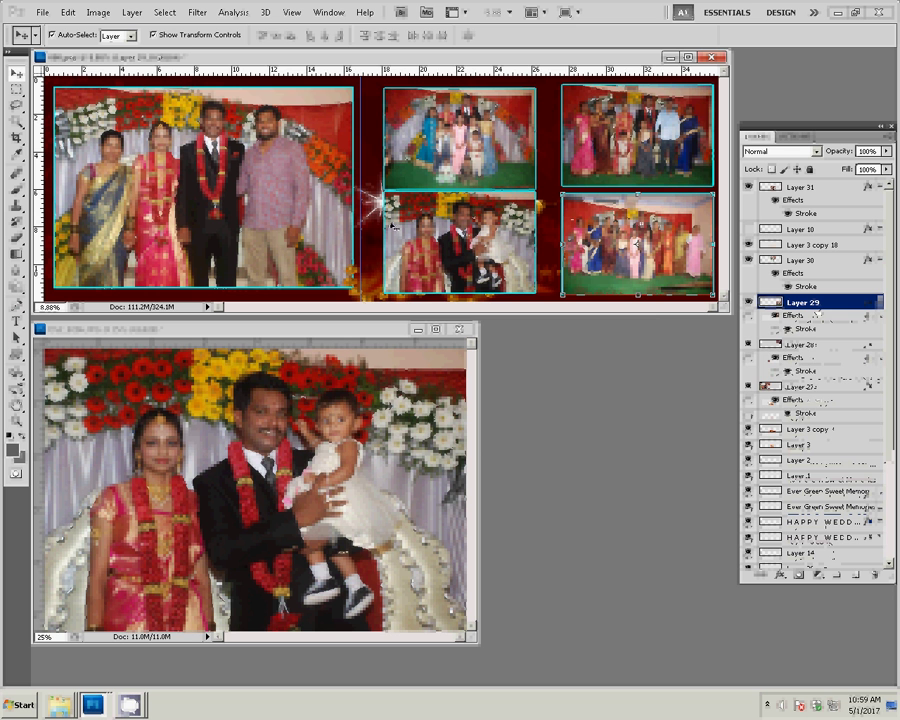
# Step: Save the spread as Photoshop file 22 in the k5 folder on Local Disk (I:)
pyautogui.hotkey('ctrl', 'shift', 's')
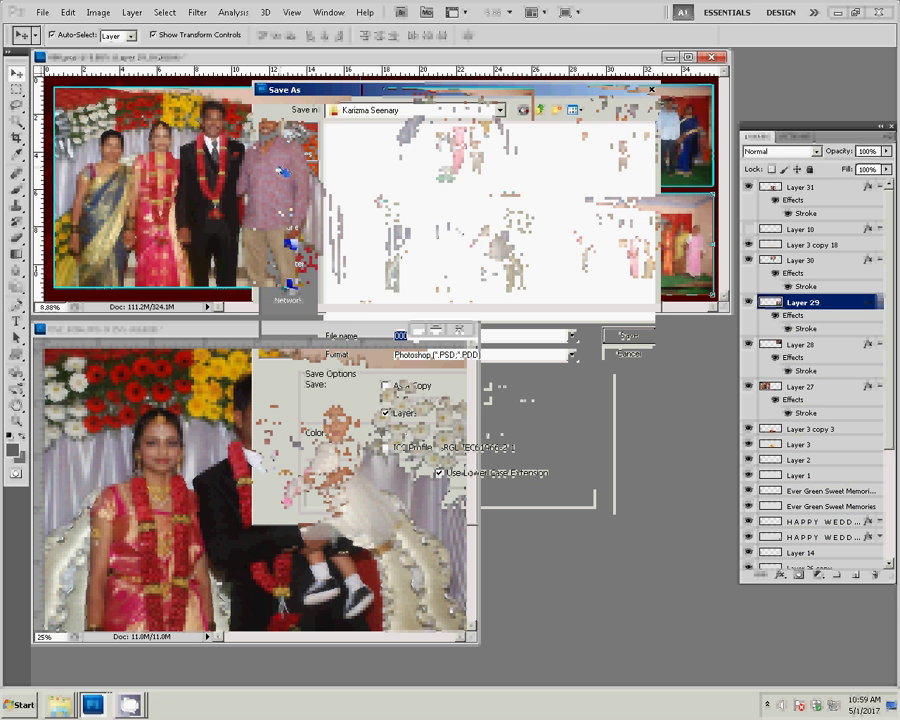
pyautogui.click(292, 255)
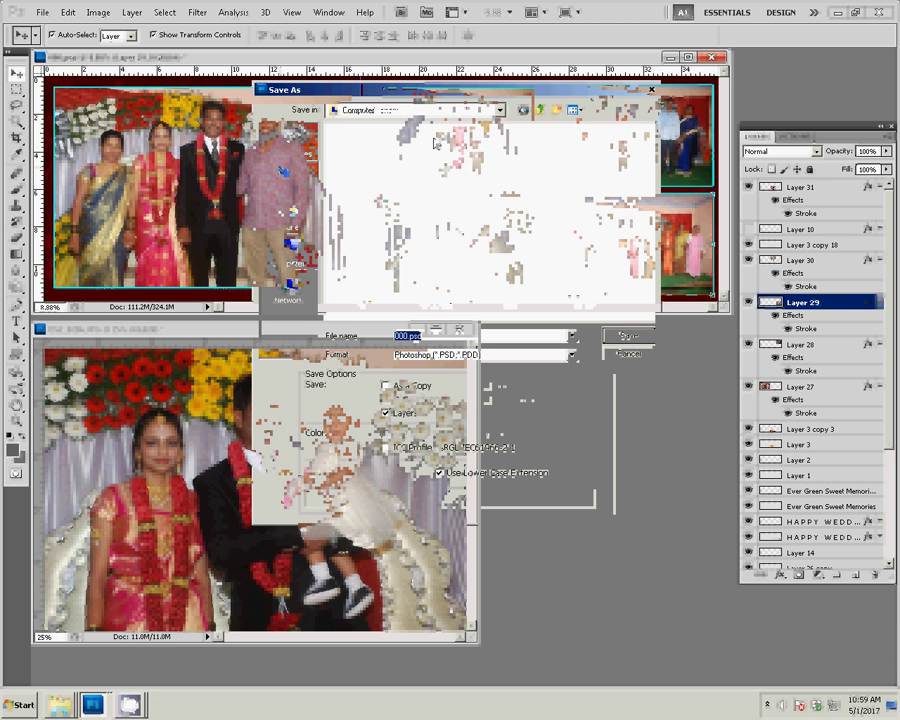
pyautogui.doubleClick(370, 180)
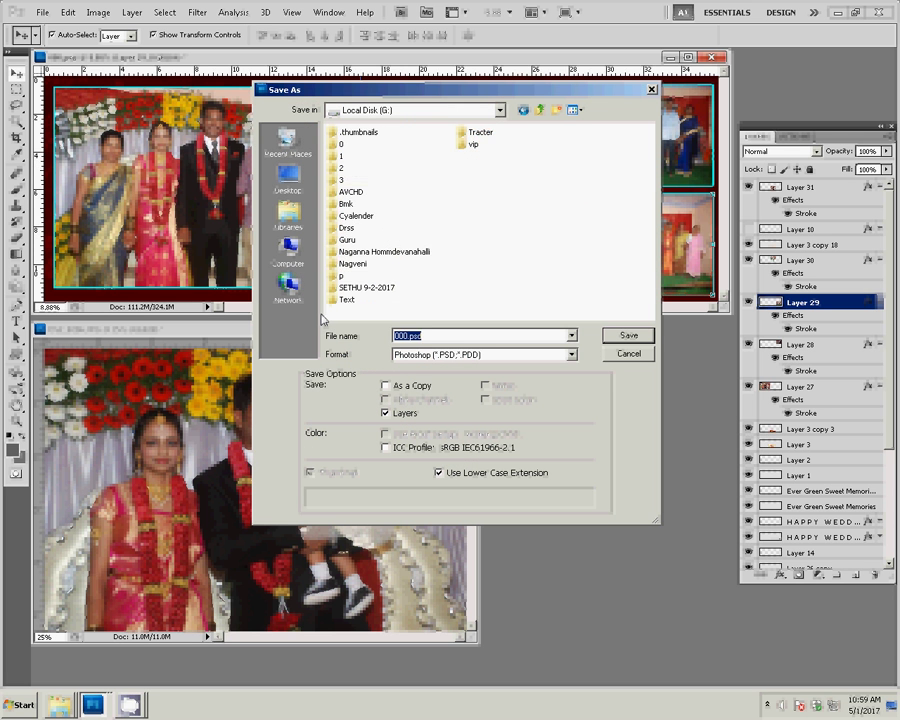
pyautogui.click(288, 250)
pyautogui.doubleClick(370, 205)
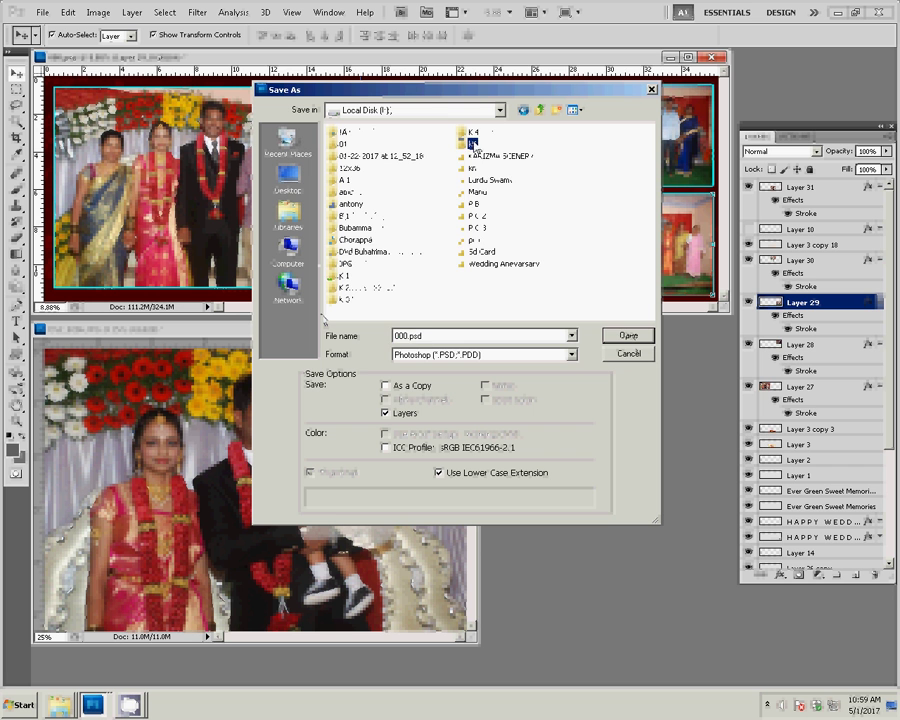
pyautogui.doubleClick(475, 168)
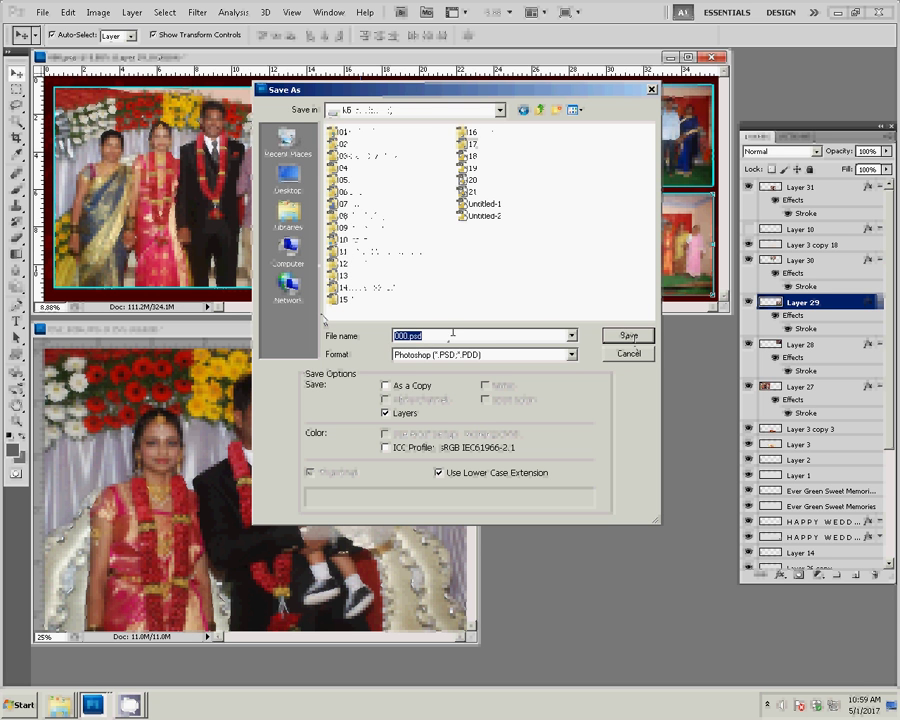
pyautogui.write('22')
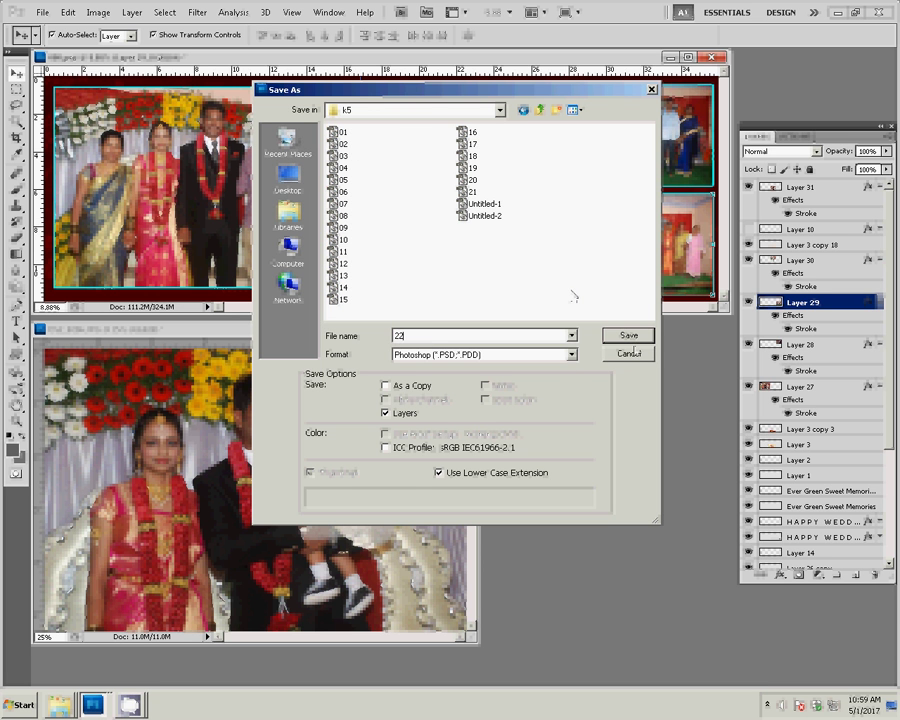
pyautogui.press('Return')
pyautogui.click(621, 229)
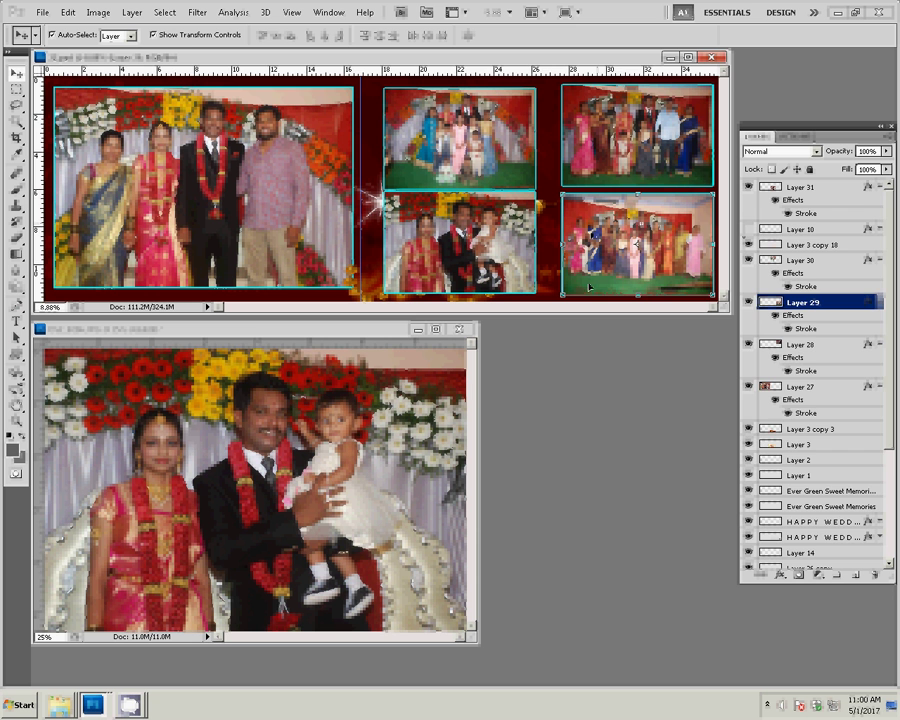
# Step: Close the couple-with-child source photo without saving changes
pyautogui.hotkey('ctrl', 'Tab')
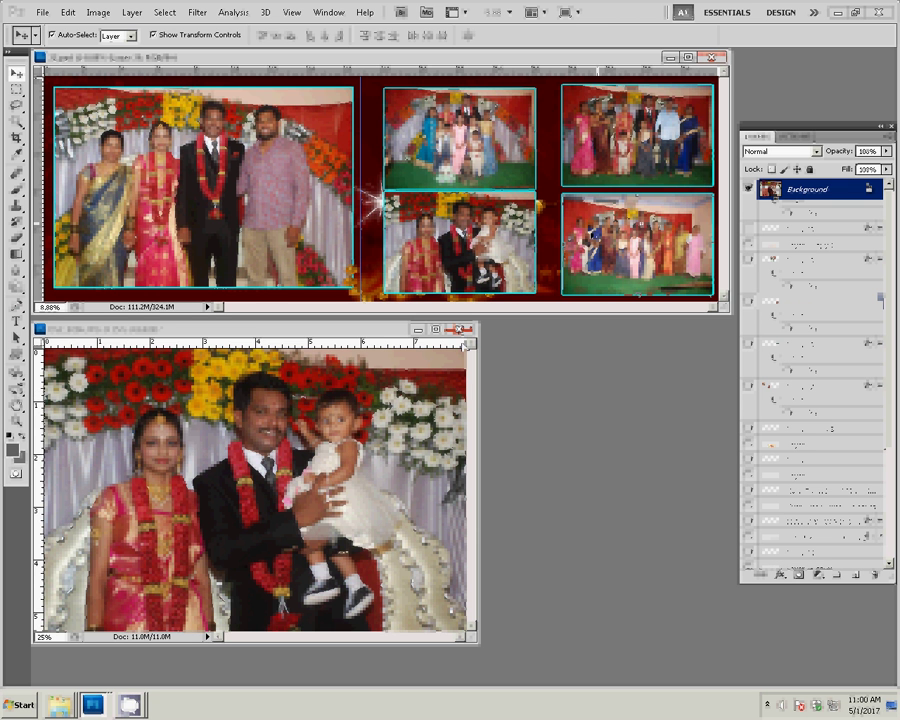
pyautogui.click(459, 328)
pyautogui.click(451, 265)
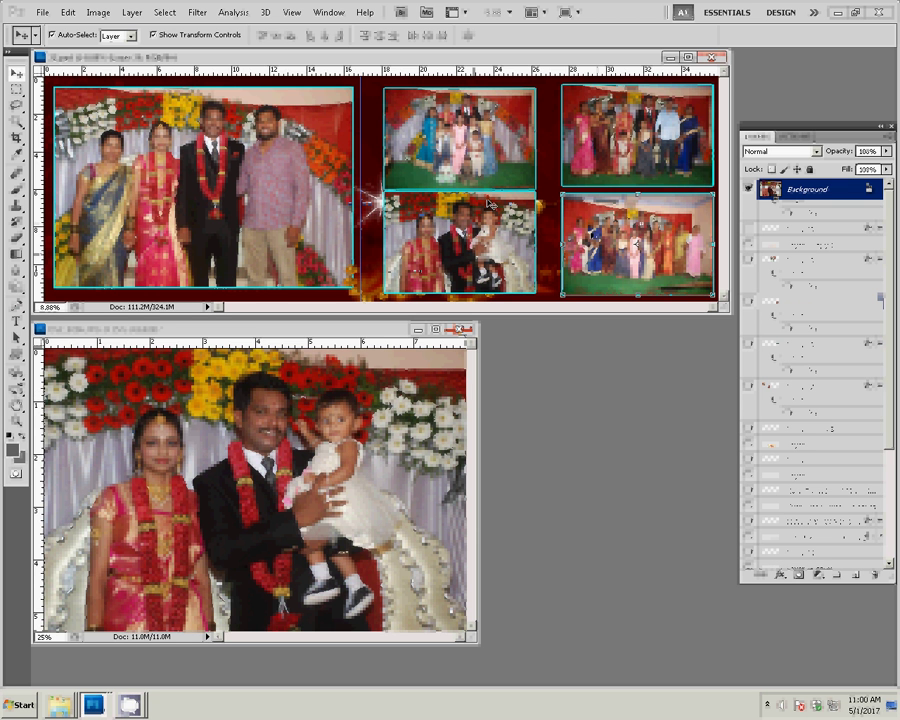